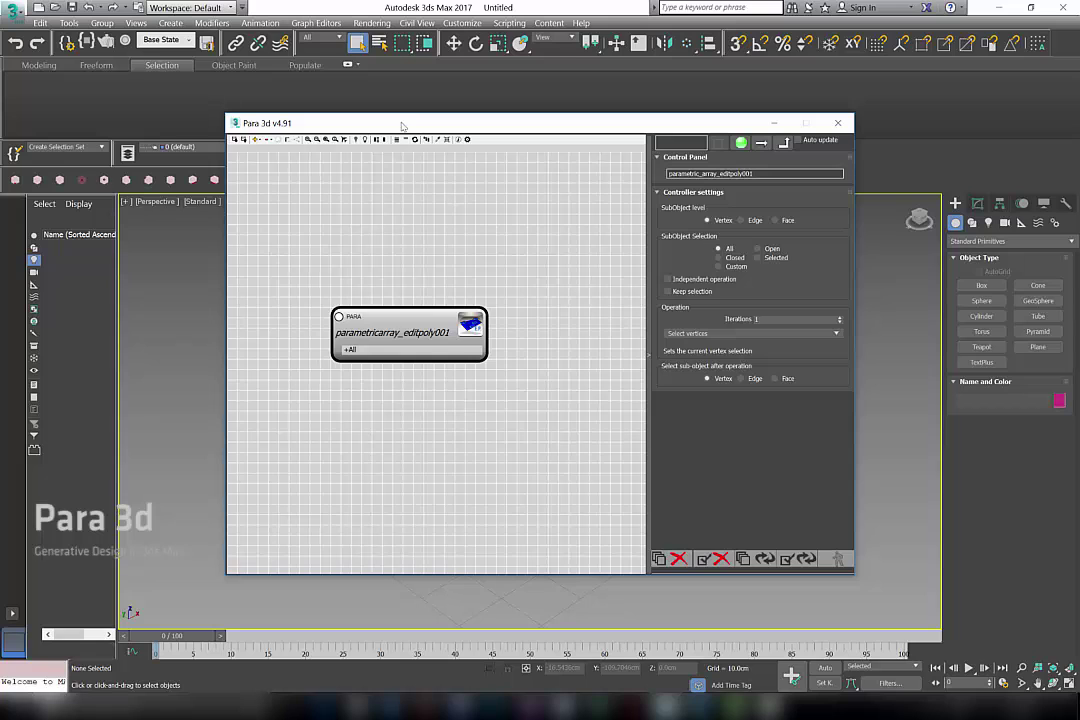
Move the Para 3d window down so that the perspective viewport is clear for modelling.
{"action": "left_click_drag", "start_coordinate": [428, 127], "coordinate": [269, 469]}
{"action": "left_click_drag", "start_coordinate": [279, 552], "coordinate": [272, 581]}
{"action": "scroll", "coordinate": [480, 435], "scroll_direction": "up", "scroll_amount": 3}
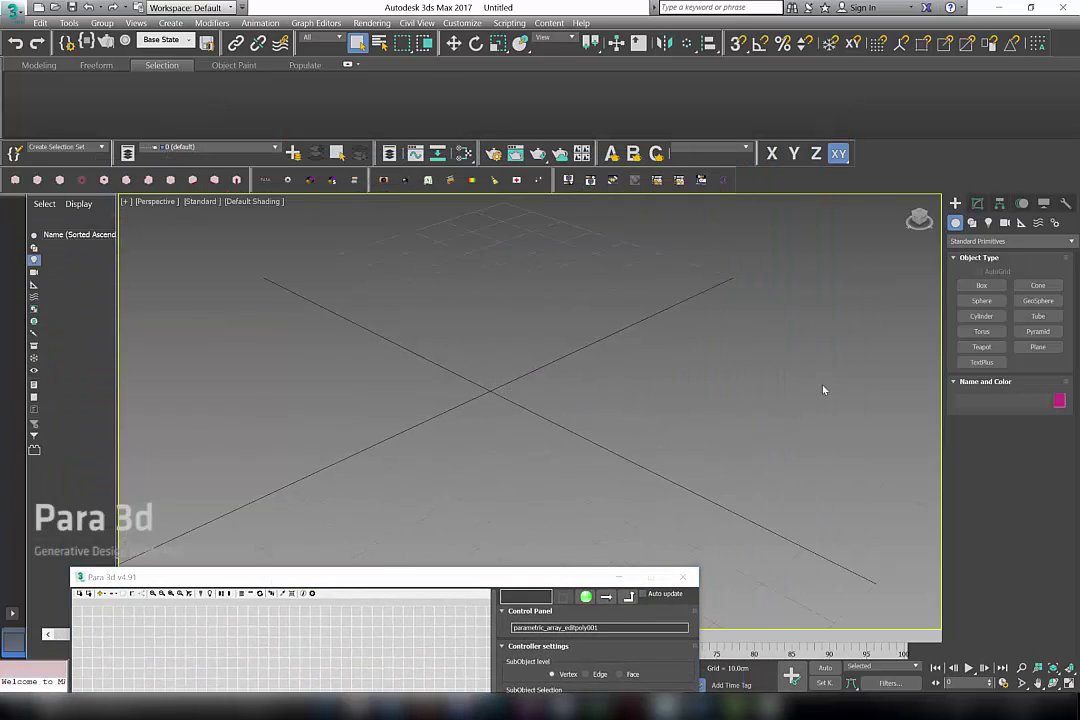
Create a plane about 69 cm long and 82 cm wide across the viewport's centre and hide the home grid.
{"action": "left_click", "coordinate": [1038, 347]}
{"action": "left_click_drag", "start_coordinate": [575, 262], "coordinate": [545, 576]}
{"action": "middle_click_drag", "start_coordinate": [559, 417], "coordinate": [546, 403]}
{"action": "key", "text": "g"}
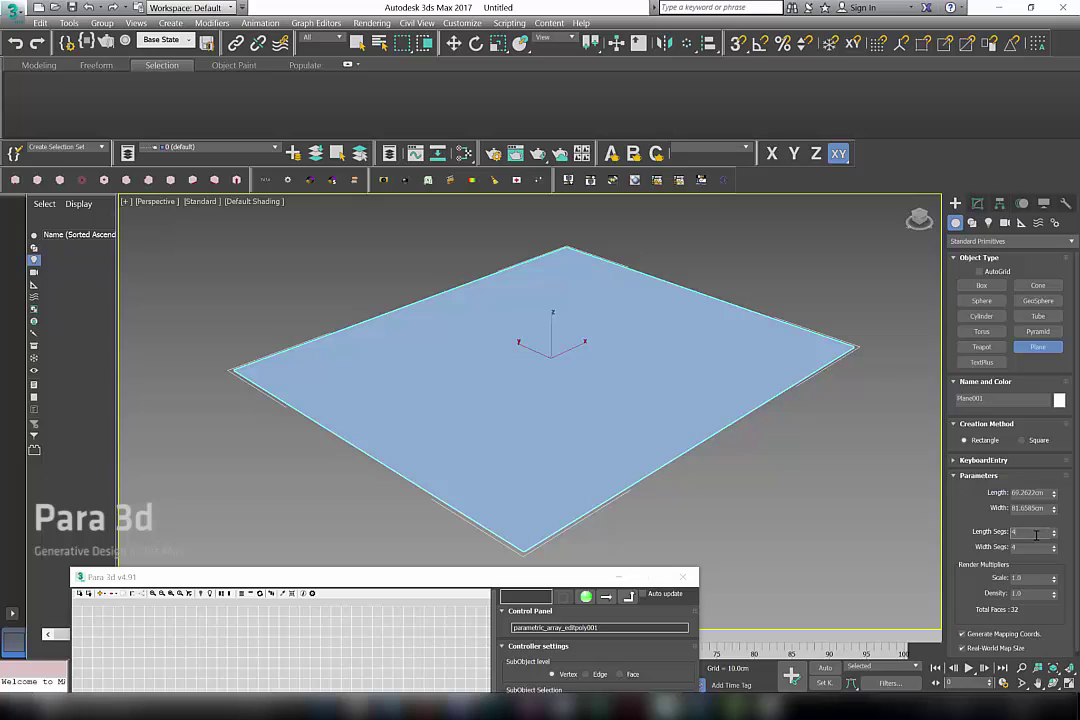
Set the plane's length segments and width segments to 12 each.
{"action": "left_click", "coordinate": [980, 206]}
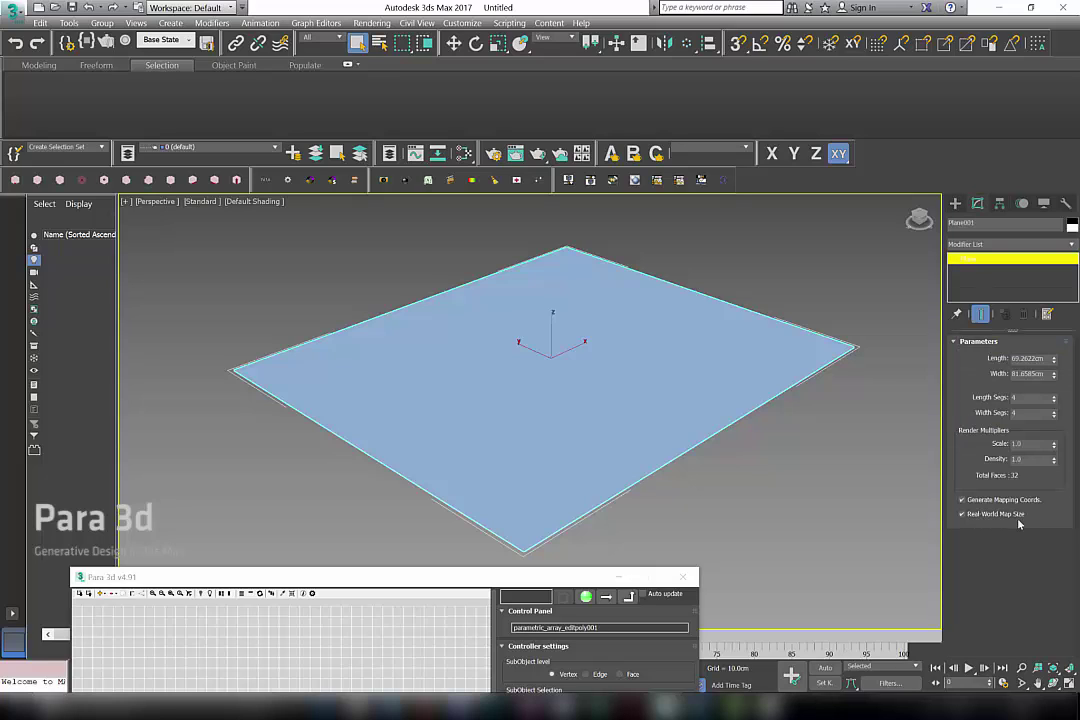
{"action": "double_click", "coordinate": [1020, 397]}
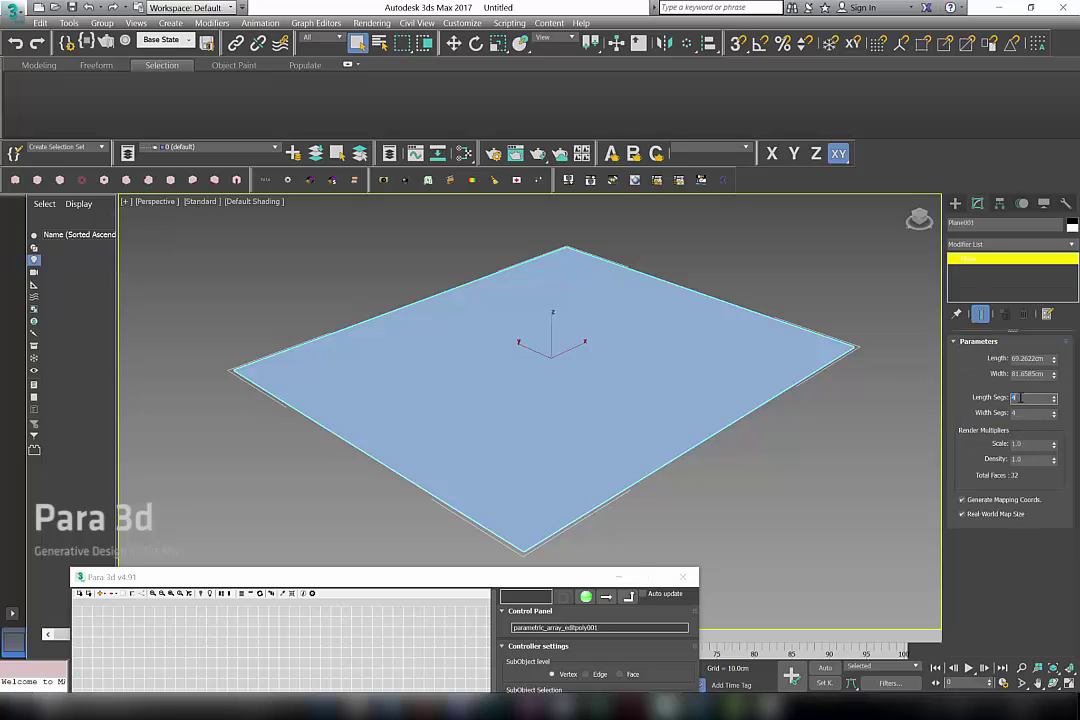
{"action": "double_click", "coordinate": [1025, 413]}
{"action": "left_click", "coordinate": [1026, 398]}
{"action": "middle_click_drag", "start_coordinate": [661, 405], "coordinate": [653, 402]}
Show edged faces in the perspective view so the plane's segment lines are displayed.
{"action": "left_click", "coordinate": [168, 203]}
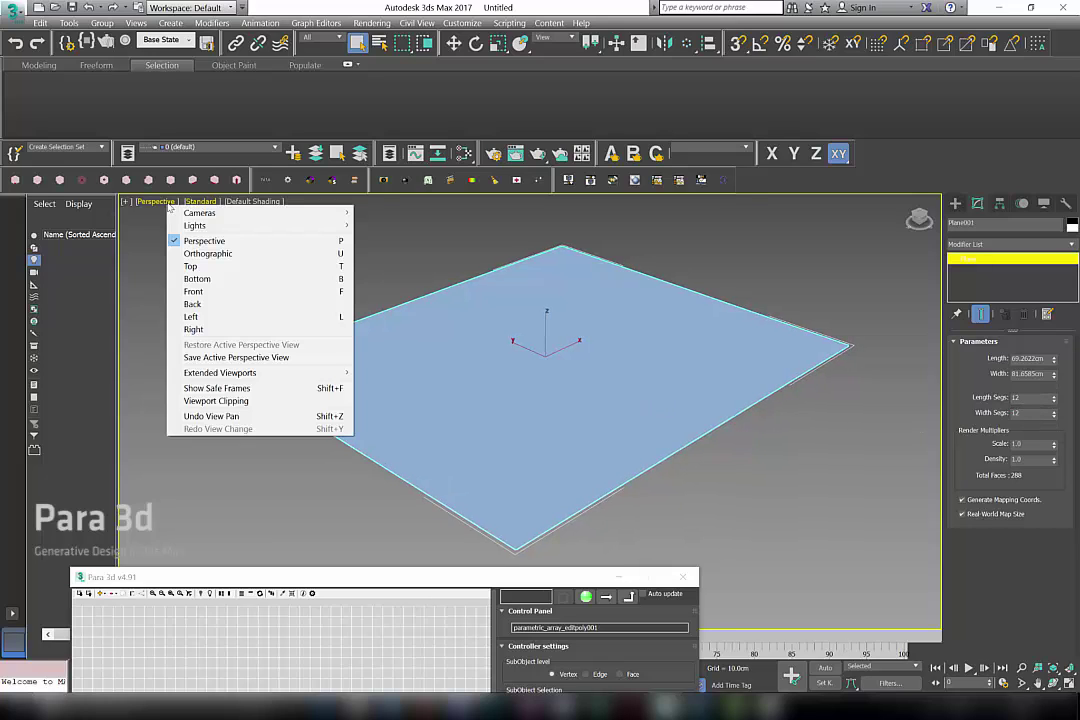
{"action": "left_click", "coordinate": [458, 241]}
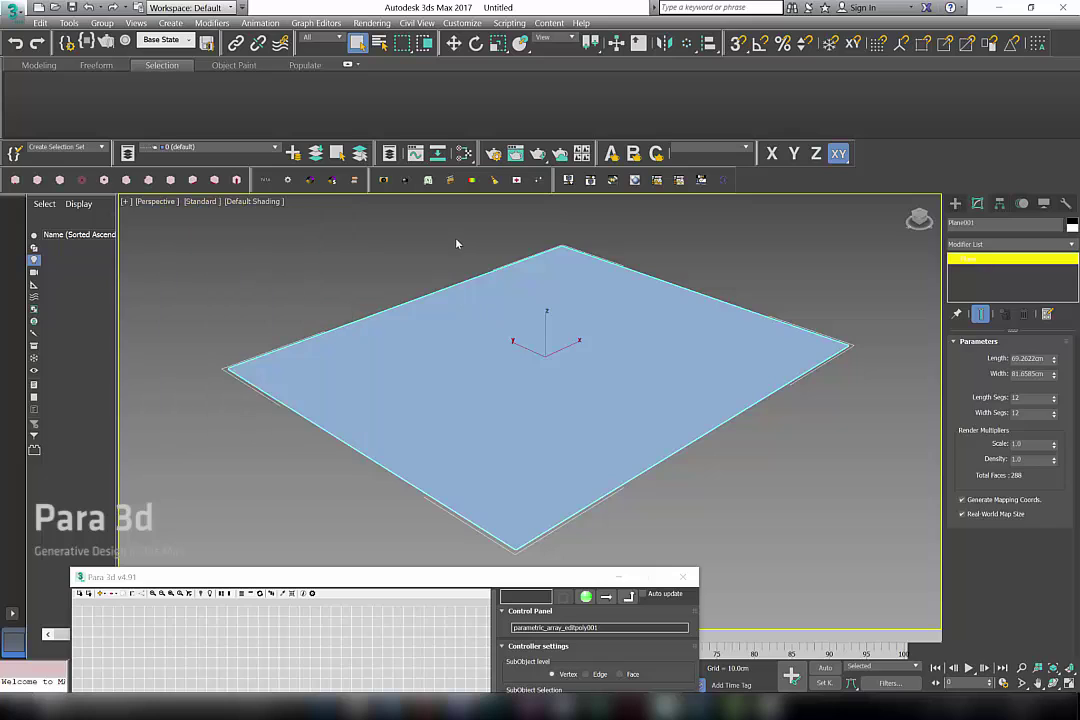
{"action": "left_click", "coordinate": [475, 352]}
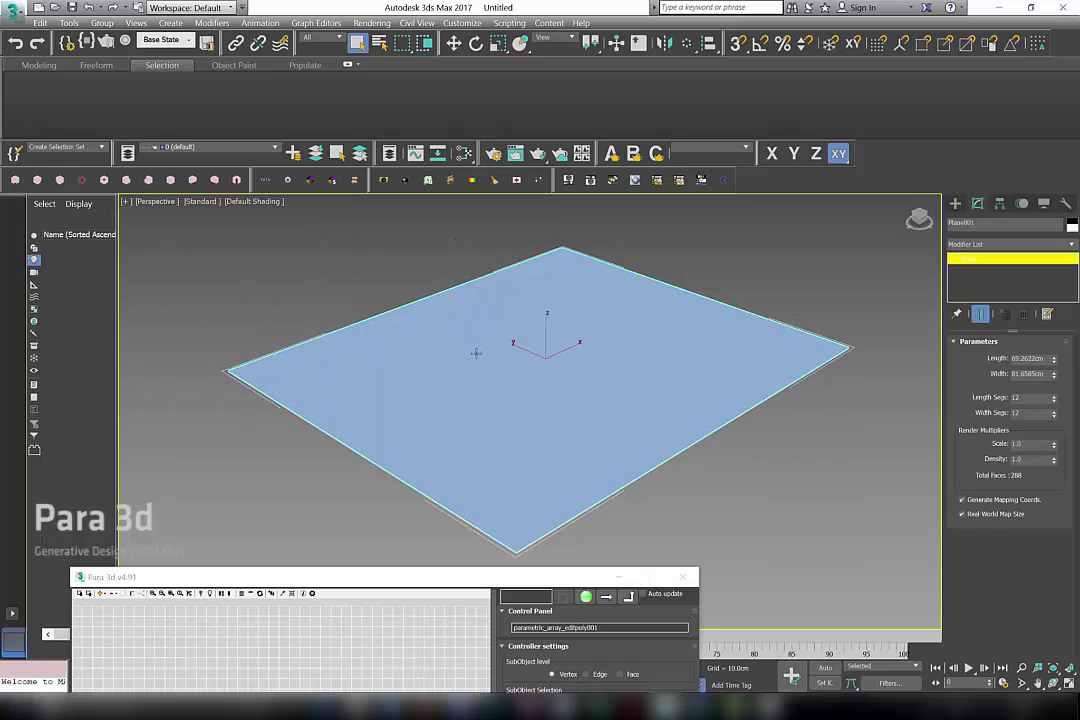
{"action": "key", "text": "F4"}
{"action": "middle_click_drag", "start_coordinate": [489, 388], "coordinate": [620, 392]}
{"action": "scroll", "coordinate": [530, 412], "scroll_direction": "up", "scroll_amount": 2}
{"action": "scroll", "coordinate": [663, 367], "scroll_direction": "down", "scroll_amount": 2}
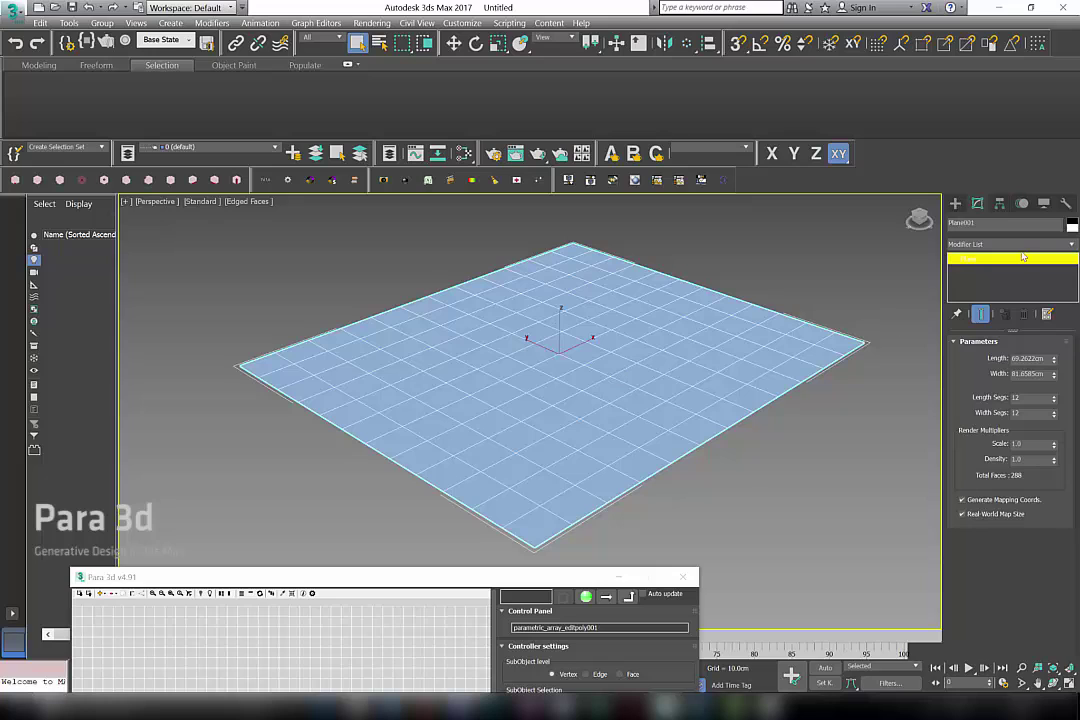
Add an Edit Poly modifier on top of the plane.
{"action": "left_click", "coordinate": [1000, 245]}
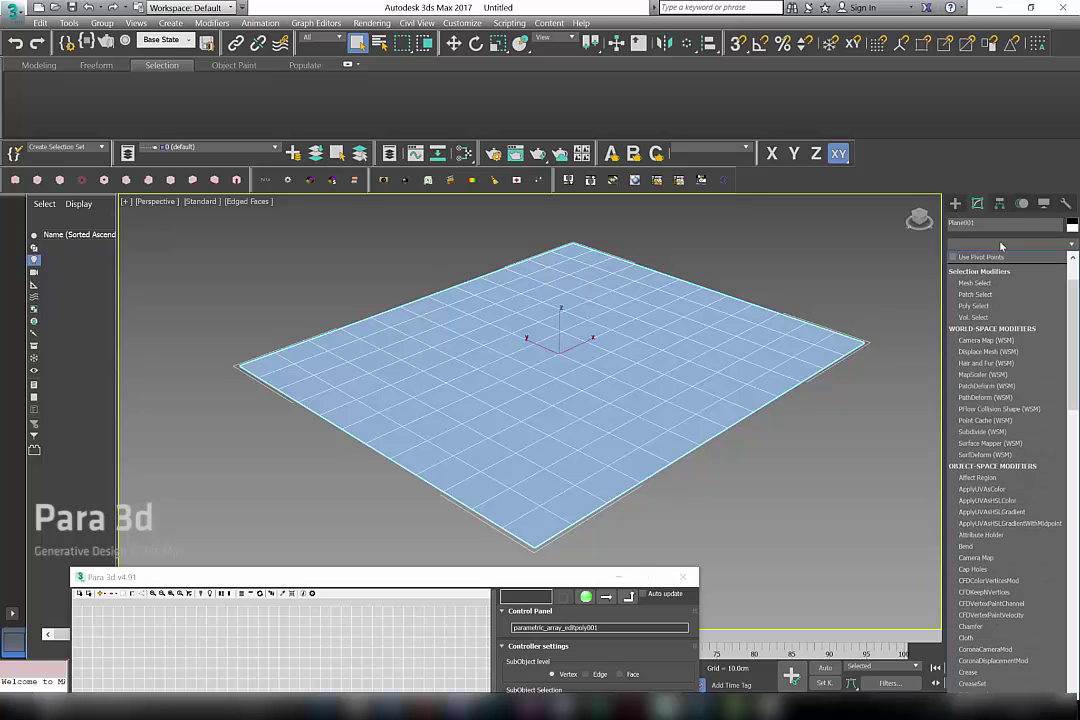
{"action": "key", "text": "e"}
{"action": "key", "text": "e"}
{"action": "key", "text": "e"}
{"action": "key", "text": "e"}
{"action": "key", "text": "Return"}
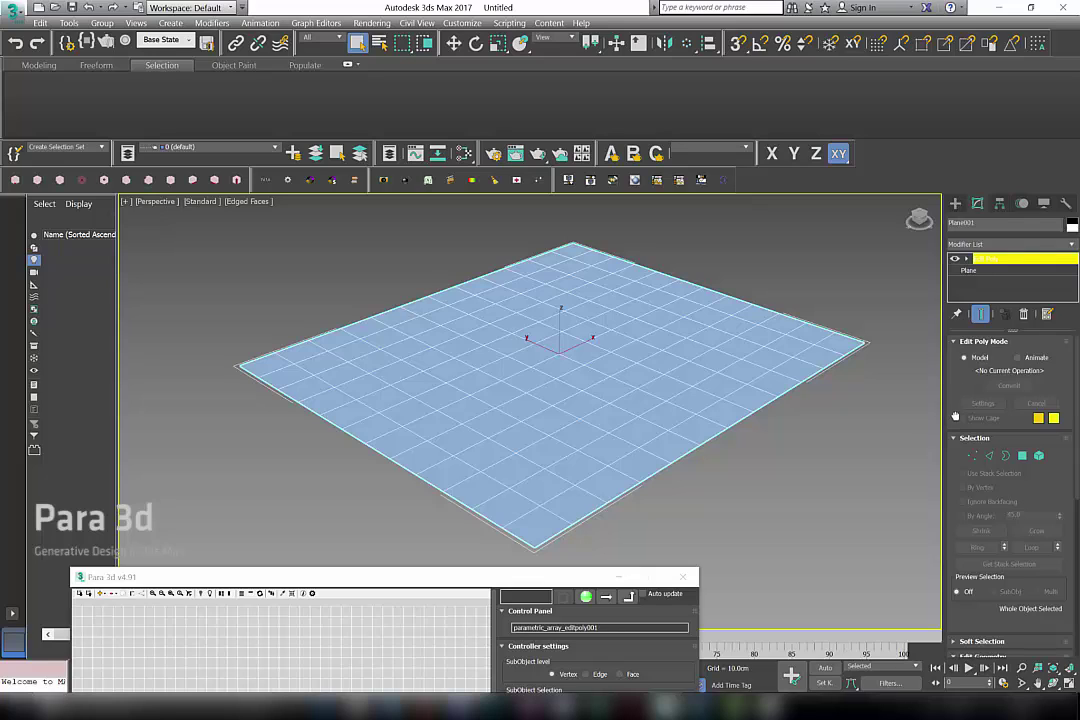
Try chamfering a block of selected vertices in the middle of the plane, and undo the chamfer.
{"action": "scroll", "coordinate": [1010, 420], "scroll_direction": "down", "scroll_amount": 1}
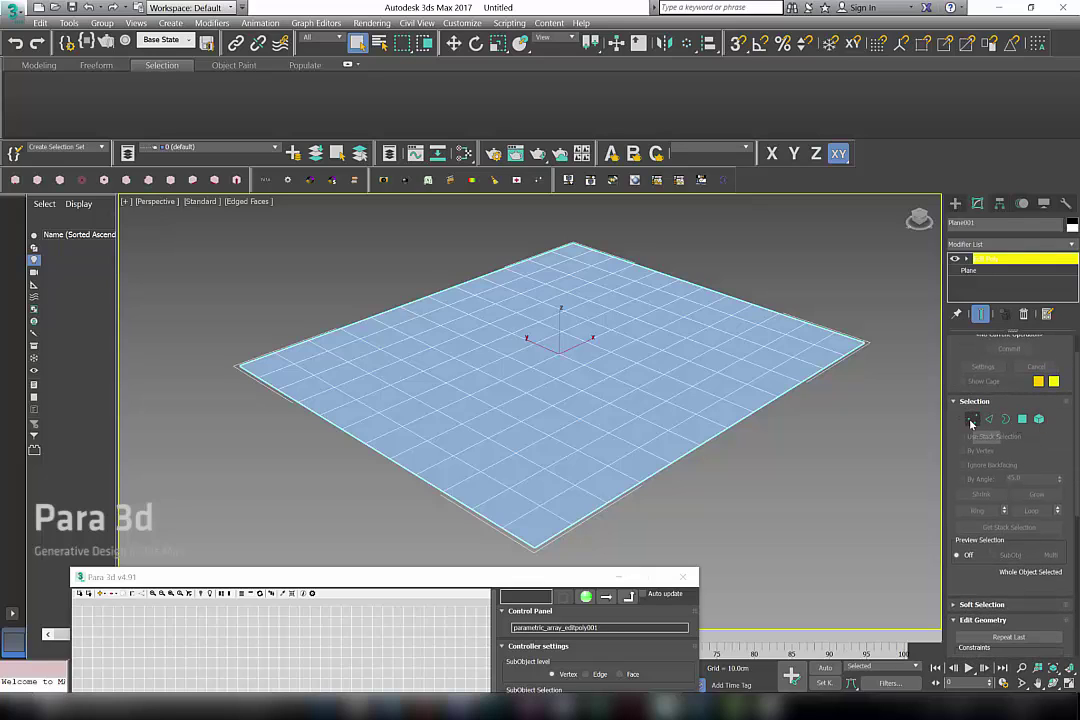
{"action": "scroll", "coordinate": [969, 585], "scroll_direction": "down", "scroll_amount": 1}
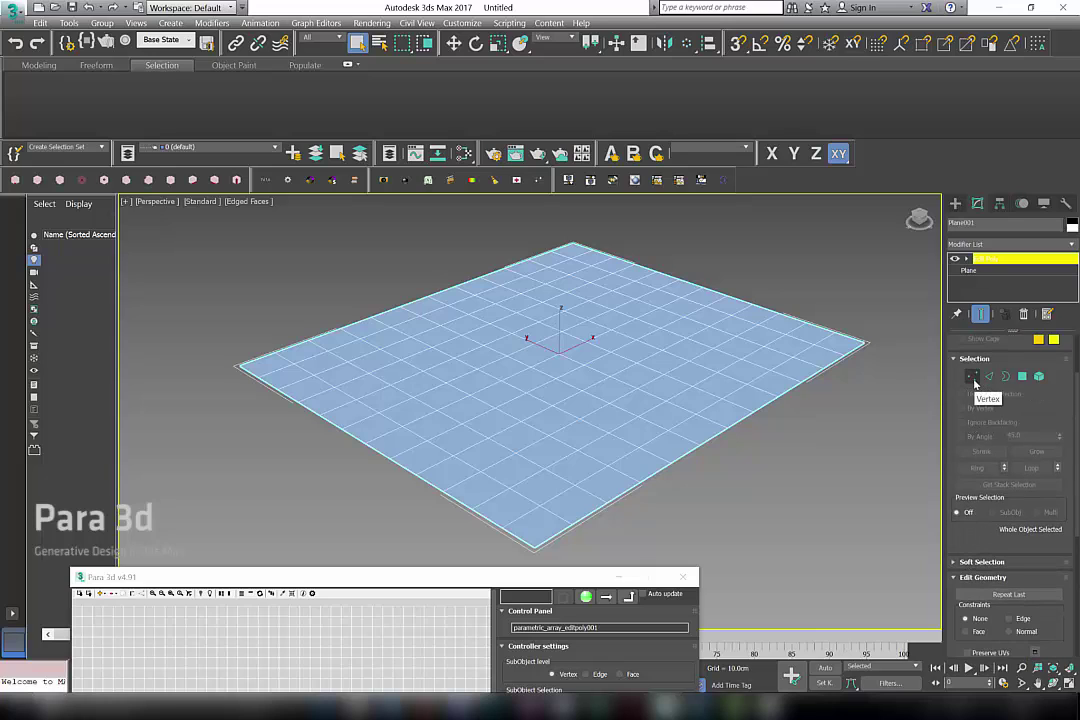
{"action": "left_click", "coordinate": [974, 380]}
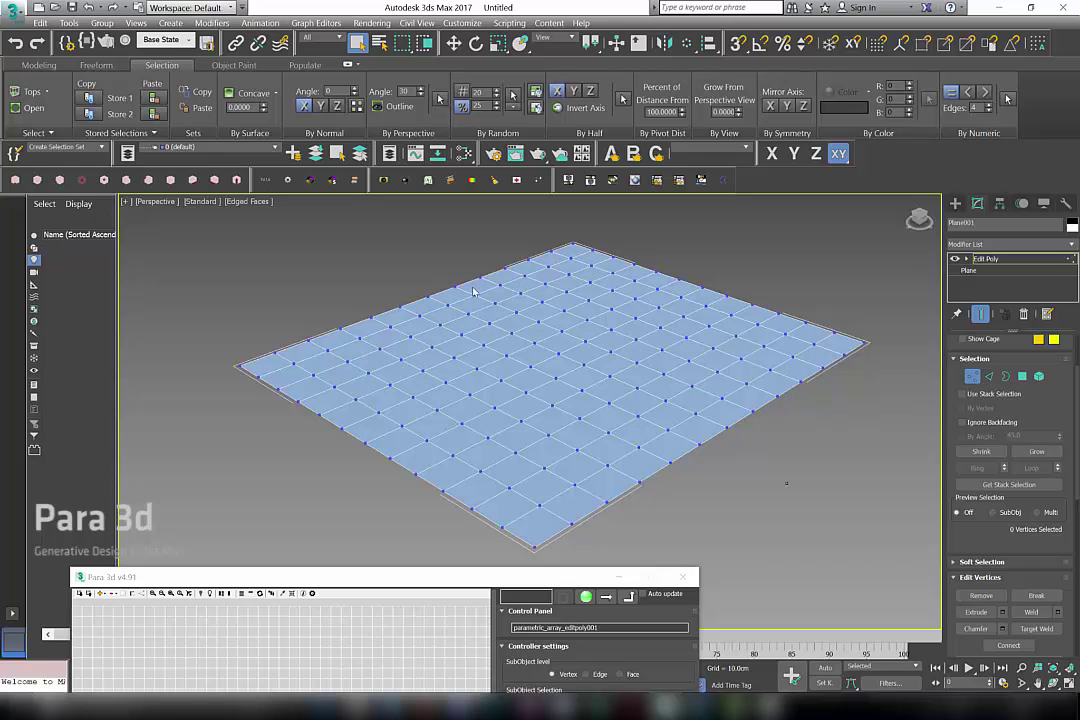
{"action": "left_click_drag", "start_coordinate": [474, 291], "coordinate": [745, 443]}
{"action": "scroll", "coordinate": [984, 515], "scroll_direction": "down", "scroll_amount": 5}
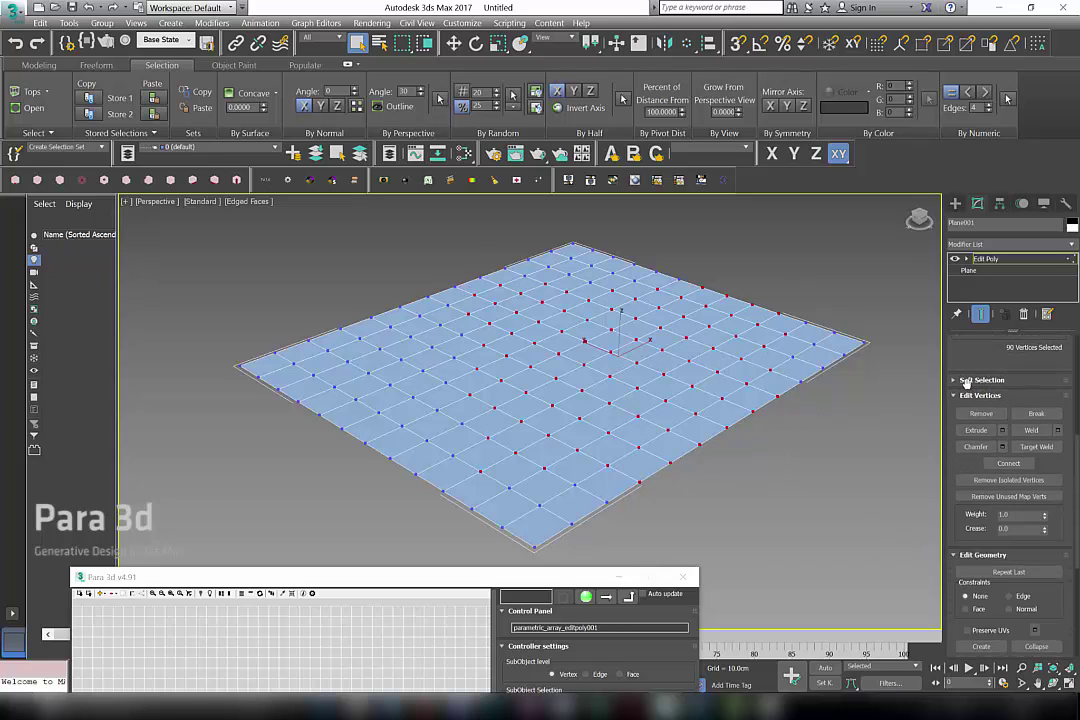
{"action": "scroll", "coordinate": [986, 516], "scroll_direction": "down", "scroll_amount": 2}
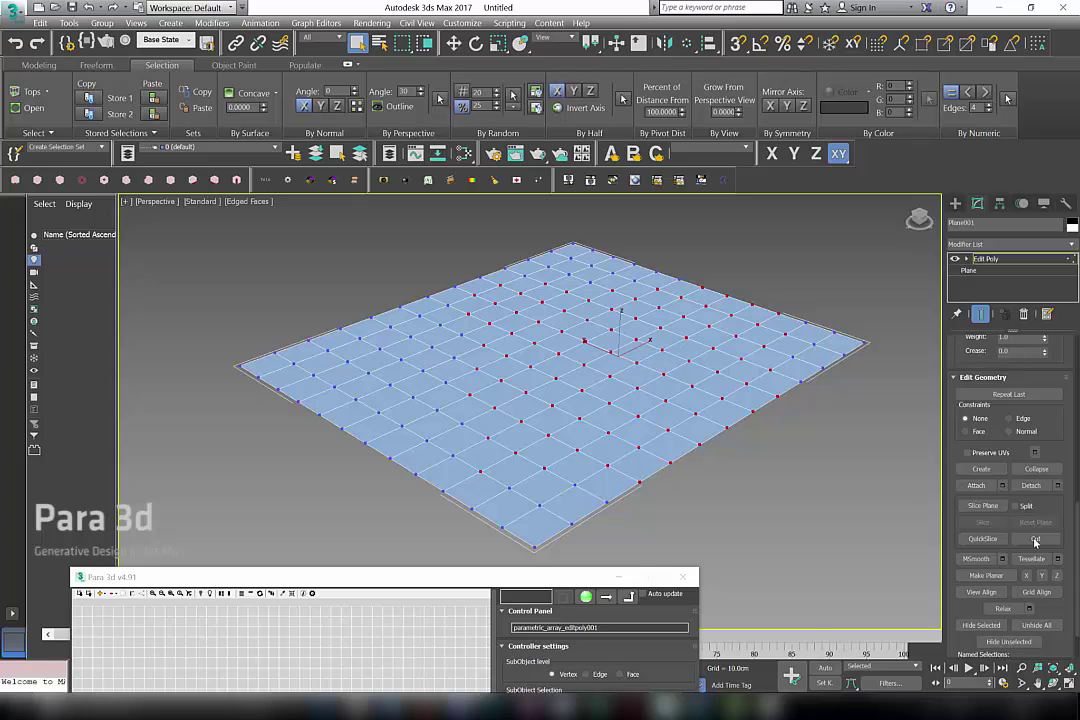
{"action": "scroll", "coordinate": [1025, 560], "scroll_direction": "down", "scroll_amount": 2}
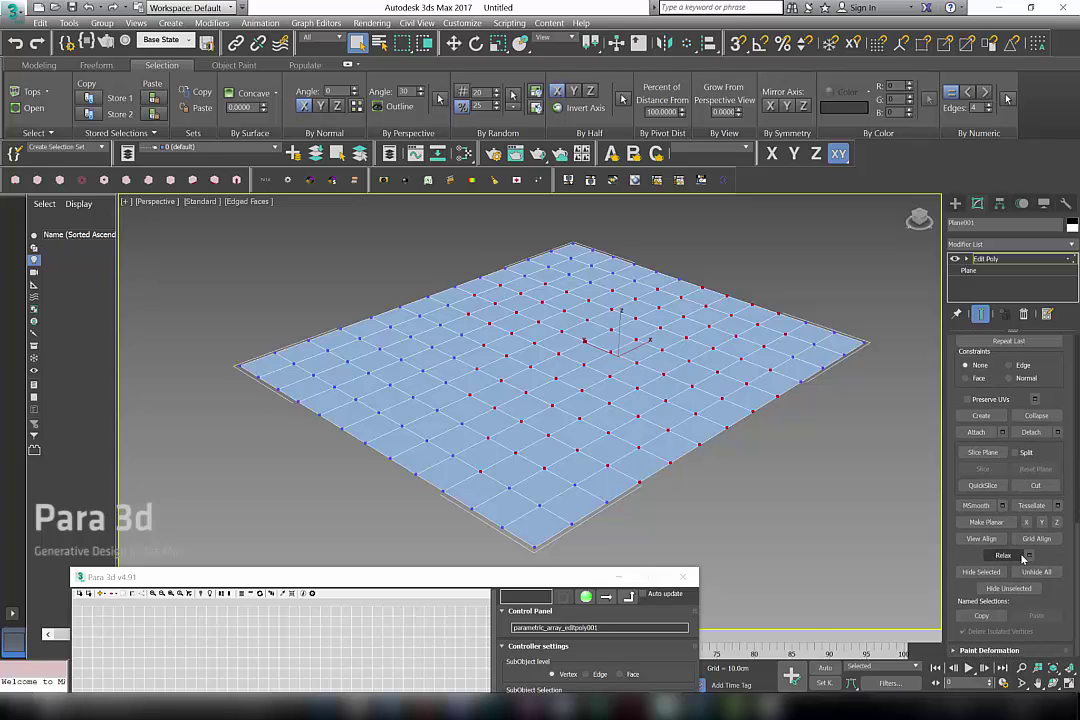
{"action": "scroll", "coordinate": [1022, 560], "scroll_direction": "up", "scroll_amount": 9}
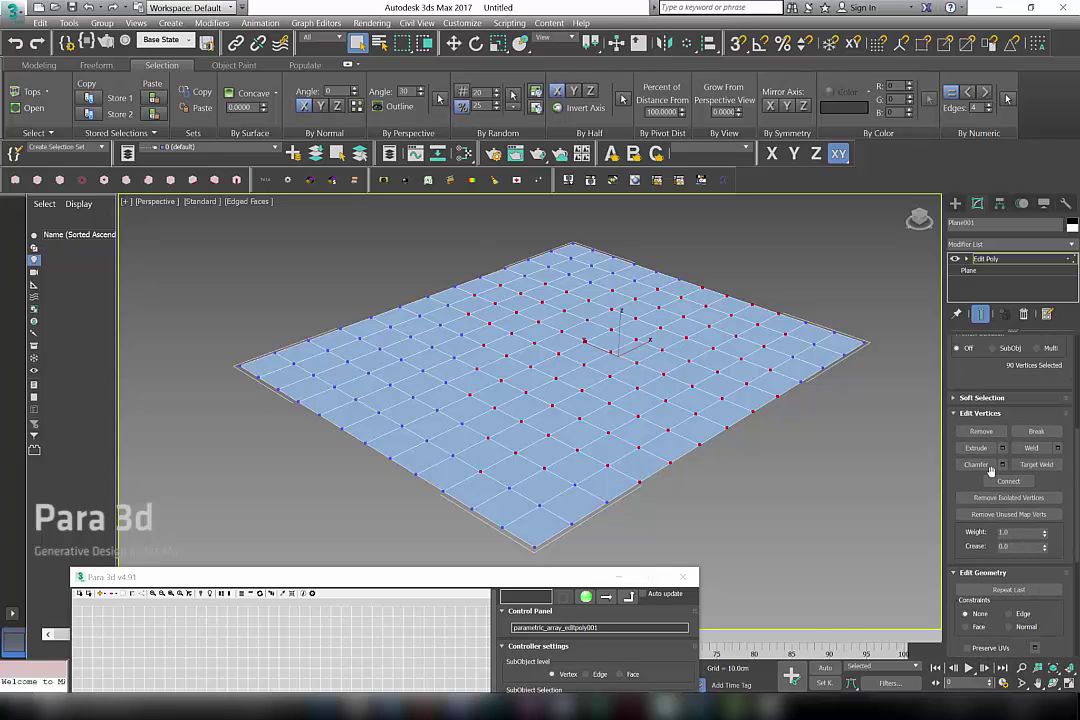
{"action": "left_click", "coordinate": [976, 464]}
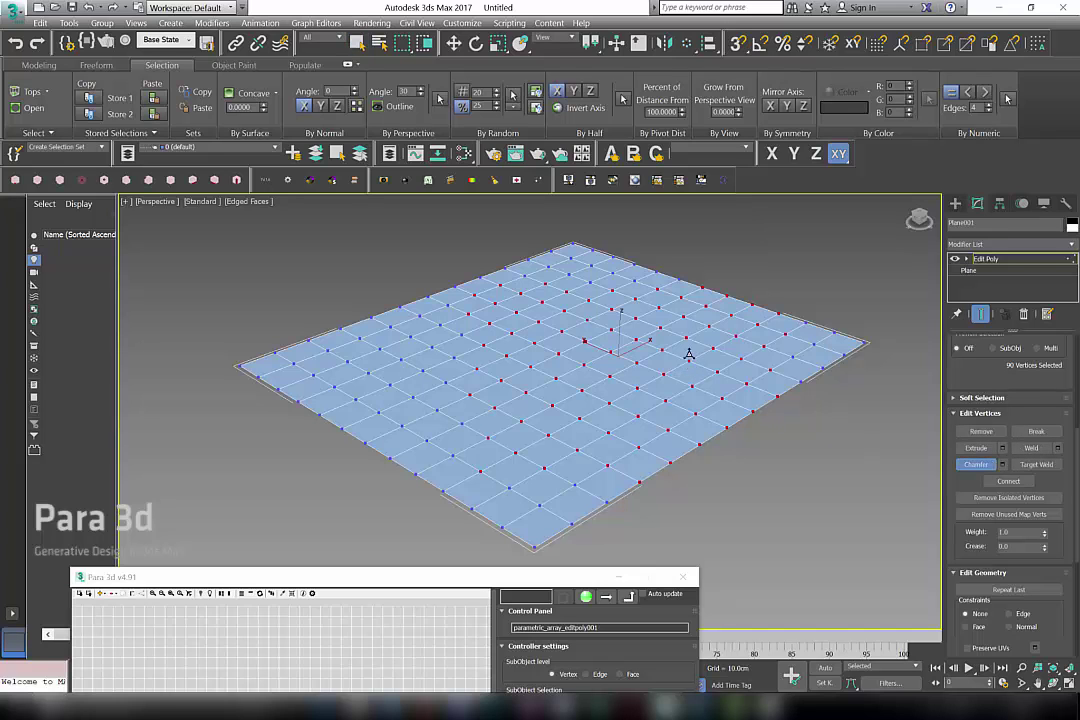
{"action": "left_click_drag", "start_coordinate": [689, 358], "coordinate": [687, 354]}
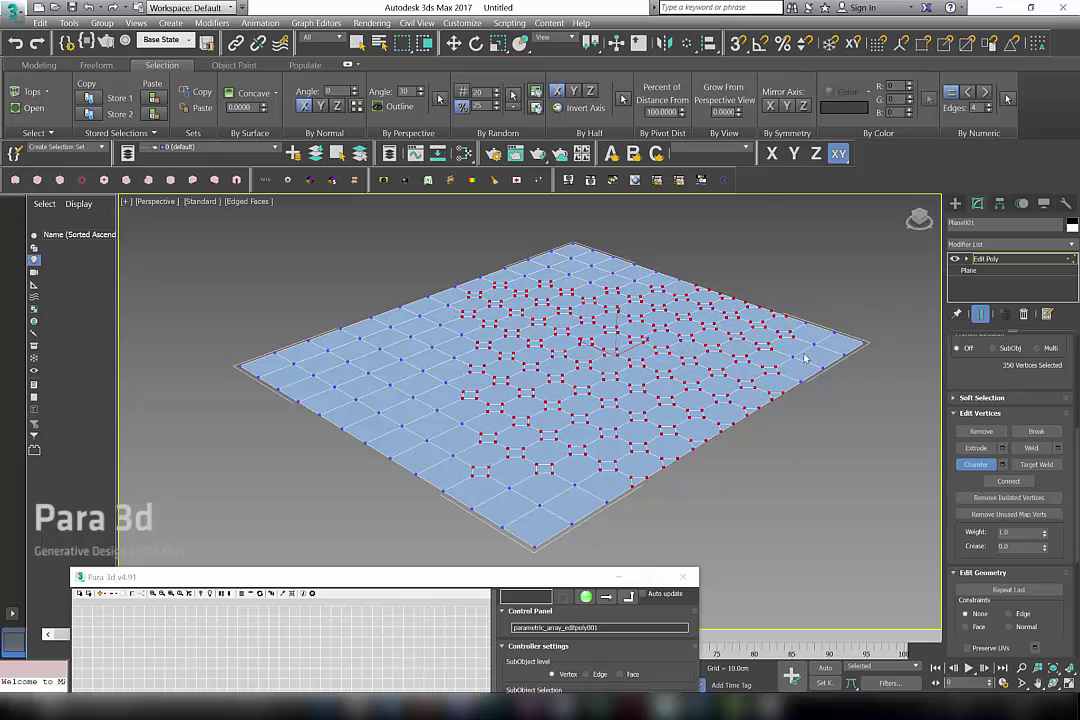
{"action": "middle_click_drag", "start_coordinate": [805, 358], "coordinate": [799, 359]}
{"action": "key", "text": "ctrl+z"}
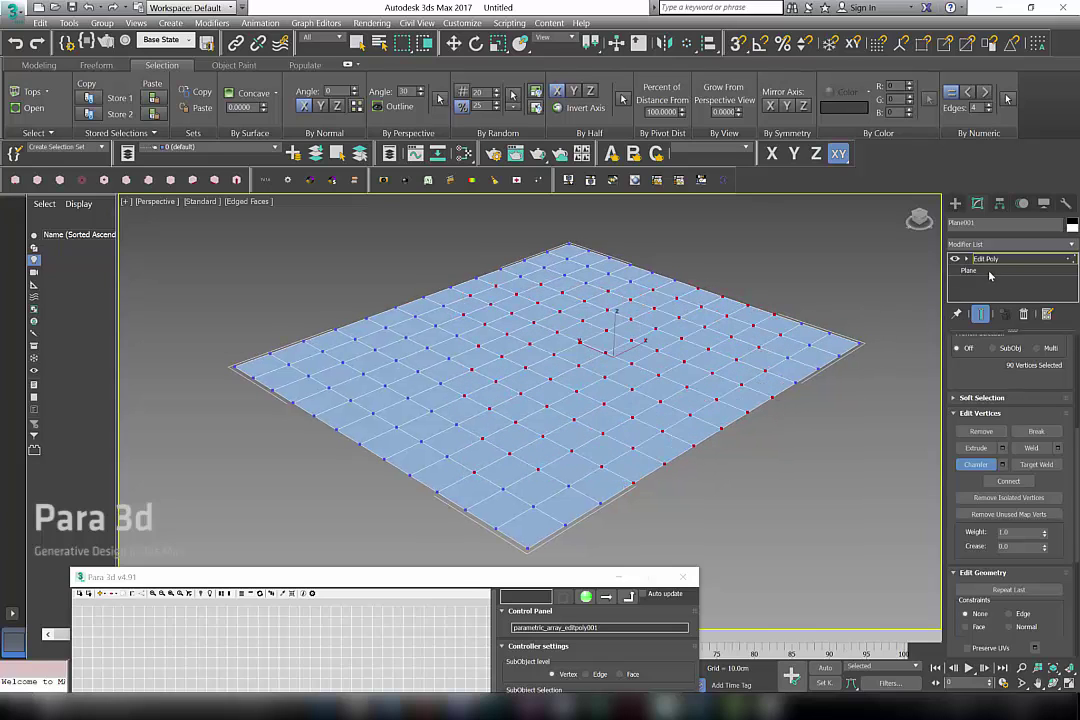
Select a block of polygons across the middle of the plane and try extruding them.
{"action": "key", "text": "4"}
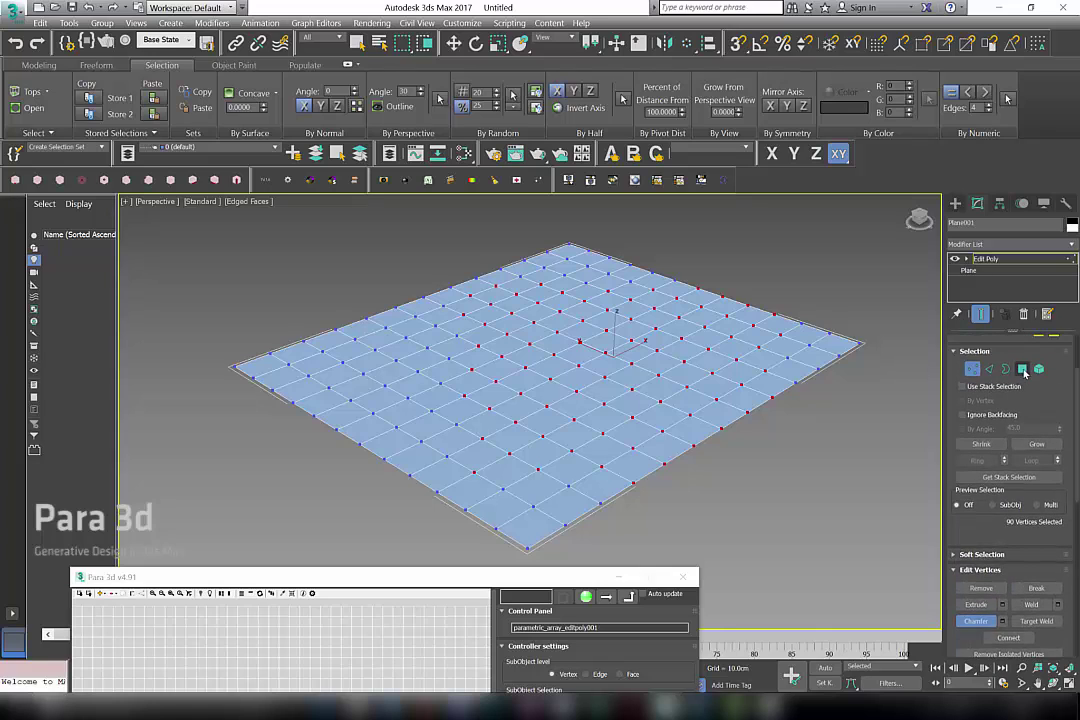
{"action": "left_click_drag", "start_coordinate": [785, 470], "coordinate": [421, 285]}
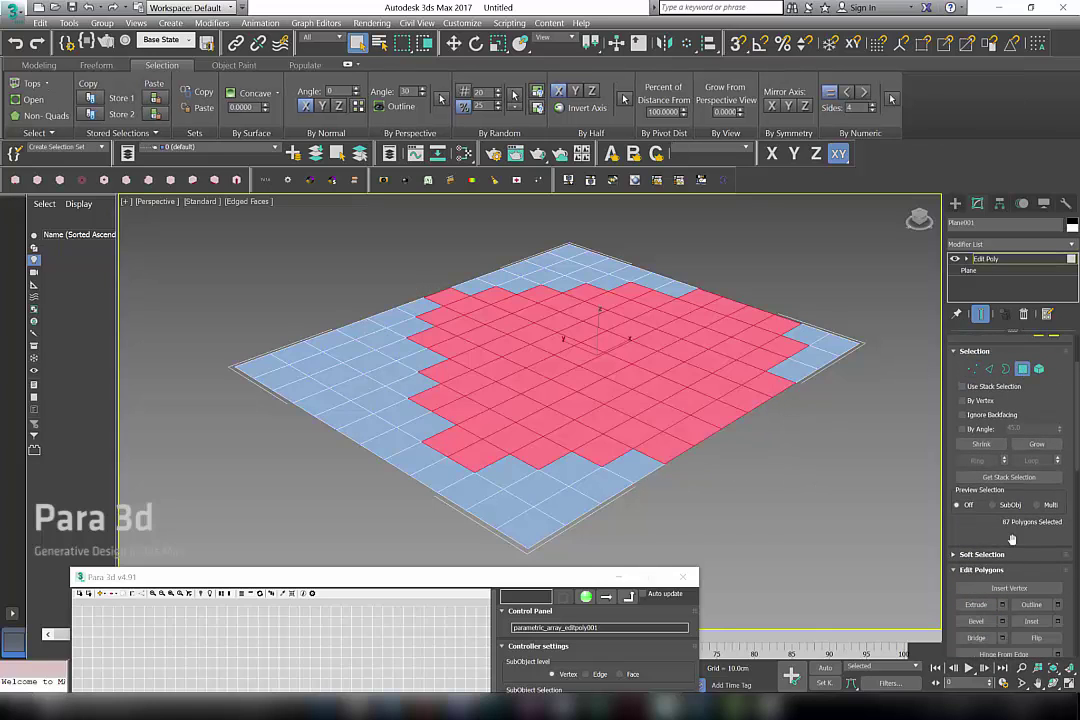
{"action": "left_click_drag", "start_coordinate": [957, 525], "coordinate": [955, 377]}
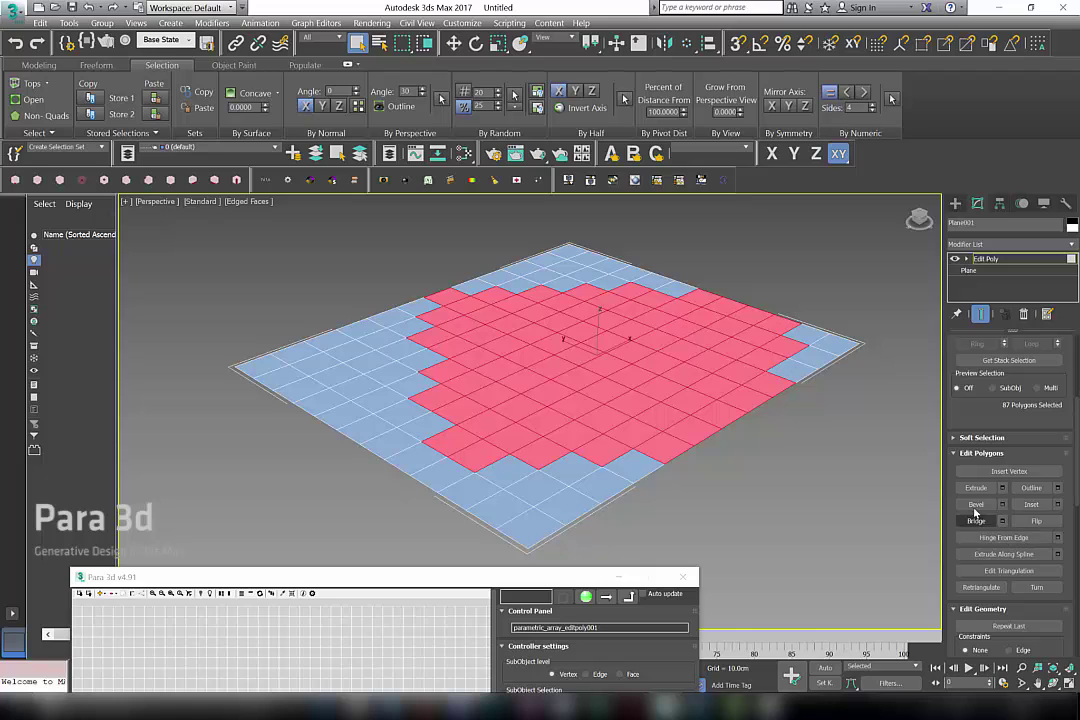
{"action": "left_click", "coordinate": [976, 488]}
{"action": "left_click_drag", "start_coordinate": [668, 391], "coordinate": [710, 457]}
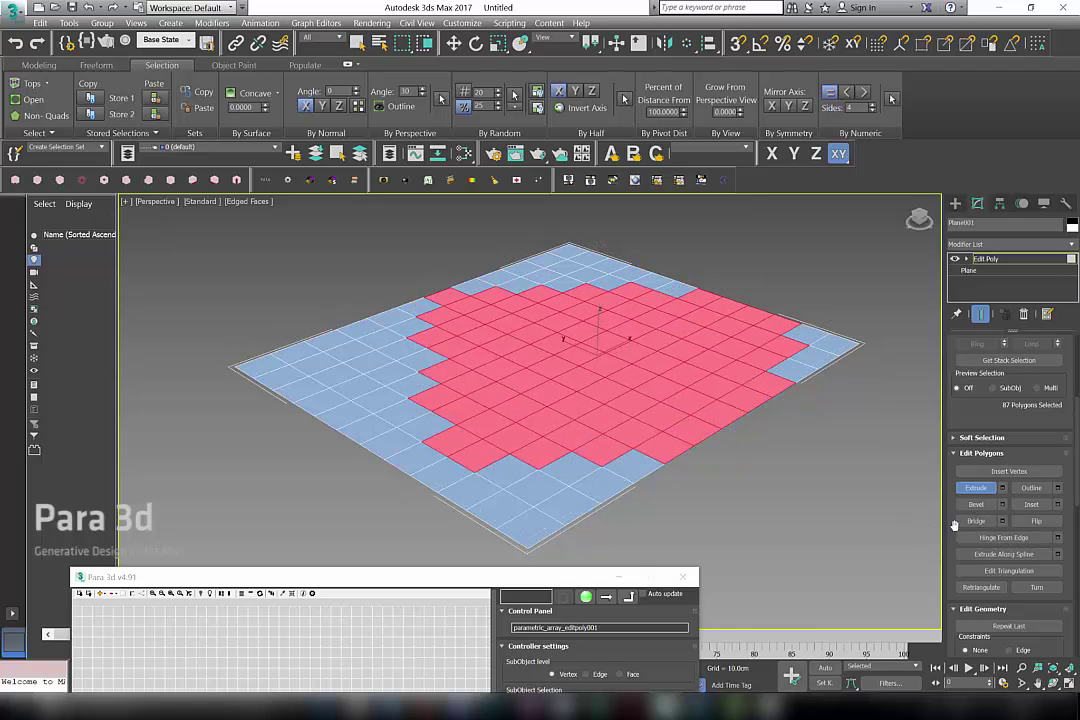
Try insetting the selected block of polygons with the By Polygon option, and undo the insets.
{"action": "left_click", "coordinate": [1035, 505]}
{"action": "mouse_move", "coordinate": [591, 399]}
{"action": "left_mouse_down"}
{"action": "mouse_move", "coordinate": [592, 385]}
{"action": "mouse_move", "coordinate": [596, 402]}
{"action": "left_mouse_up"}
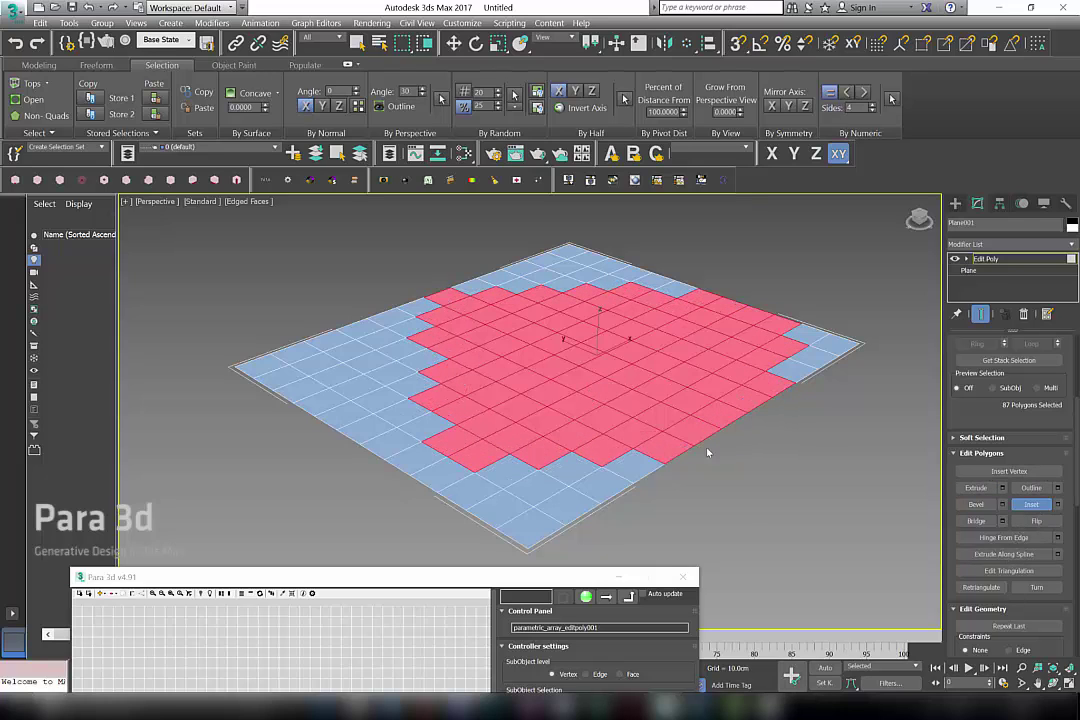
{"action": "left_click", "coordinate": [1057, 504]}
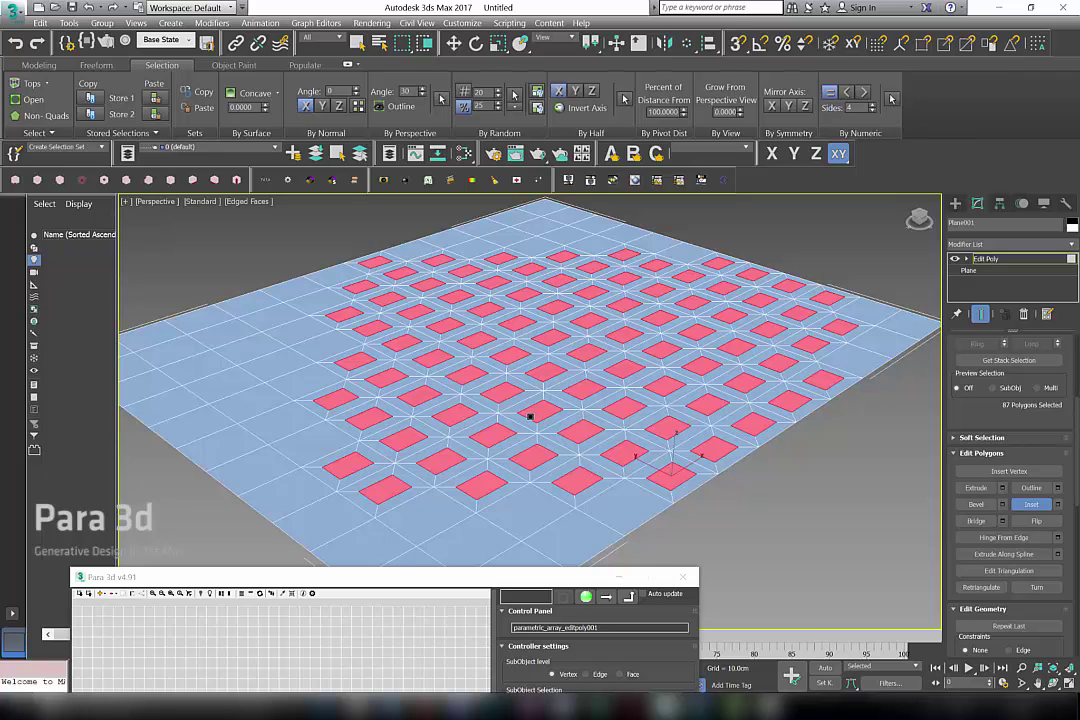
{"action": "left_click", "coordinate": [1058, 504]}
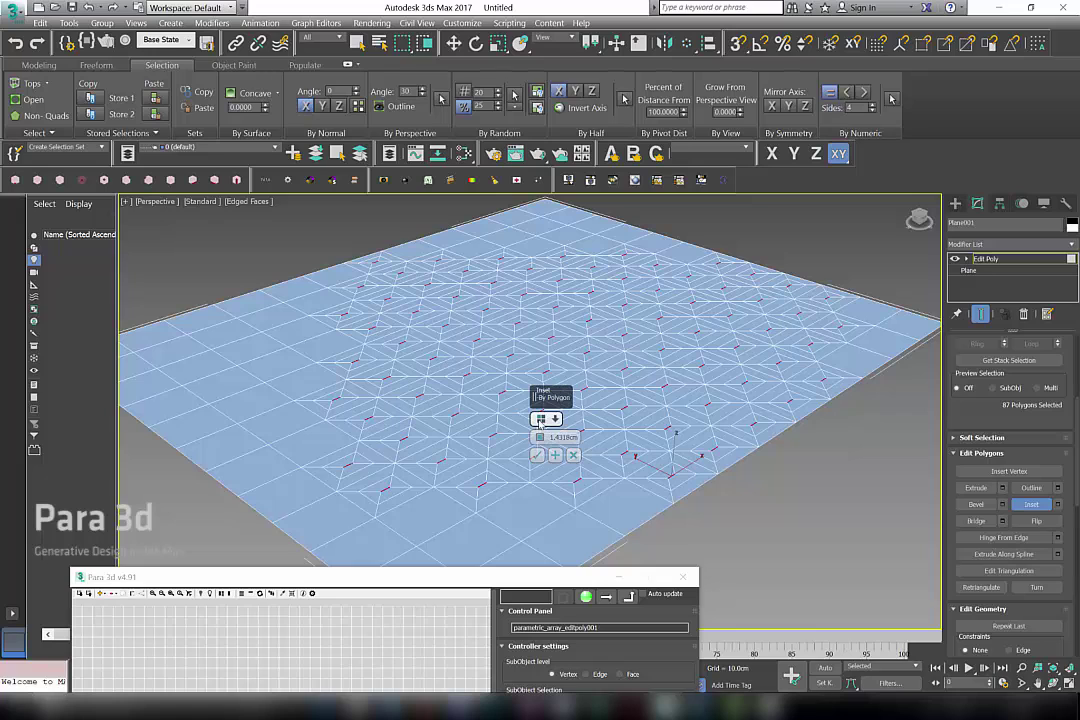
{"action": "left_click_drag", "start_coordinate": [539, 437], "coordinate": [539, 439]}
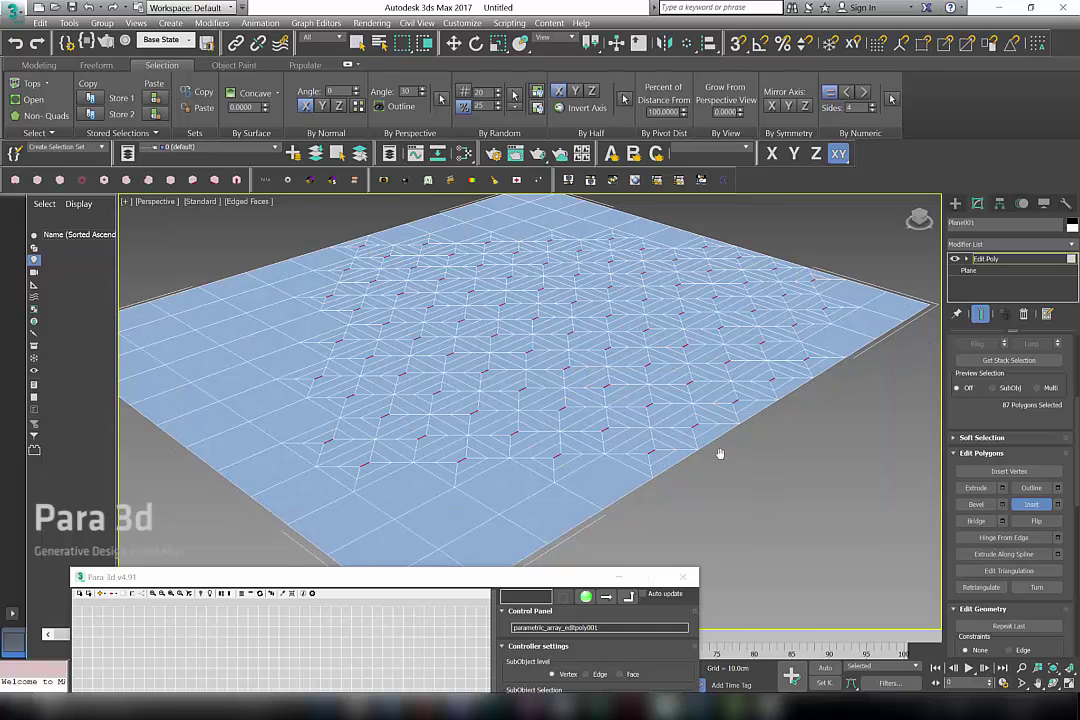
{"action": "middle_click_drag", "start_coordinate": [718, 453], "coordinate": [709, 462]}
{"action": "key", "text": "ctrl+z"}
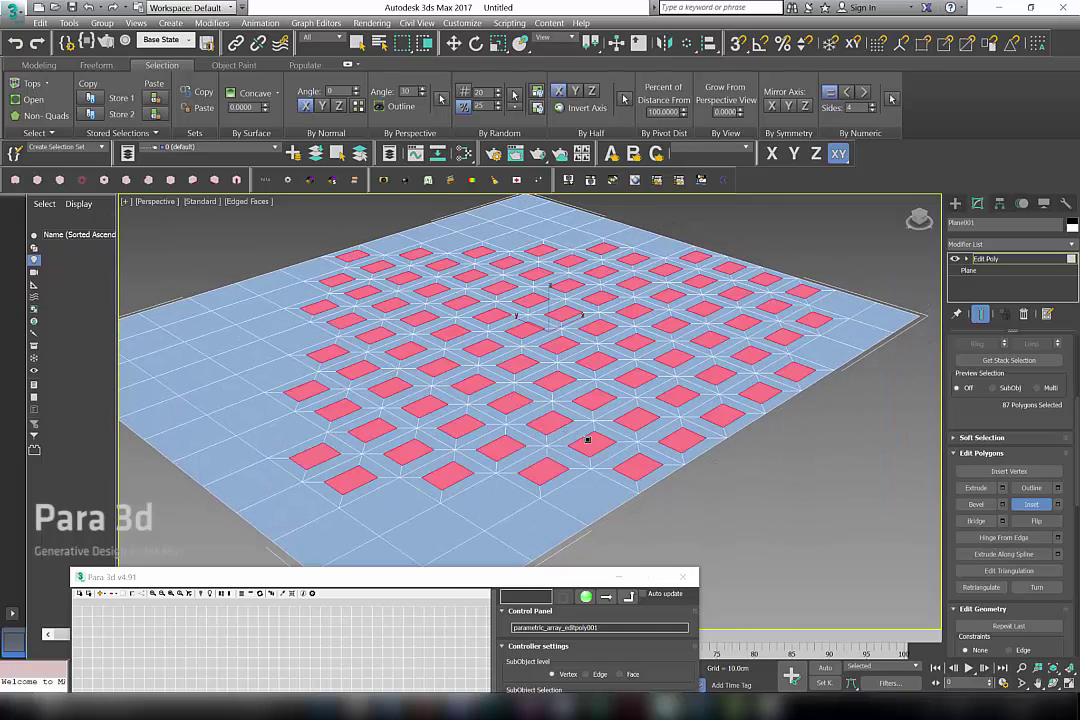
{"action": "key", "text": "ctrl+z"}
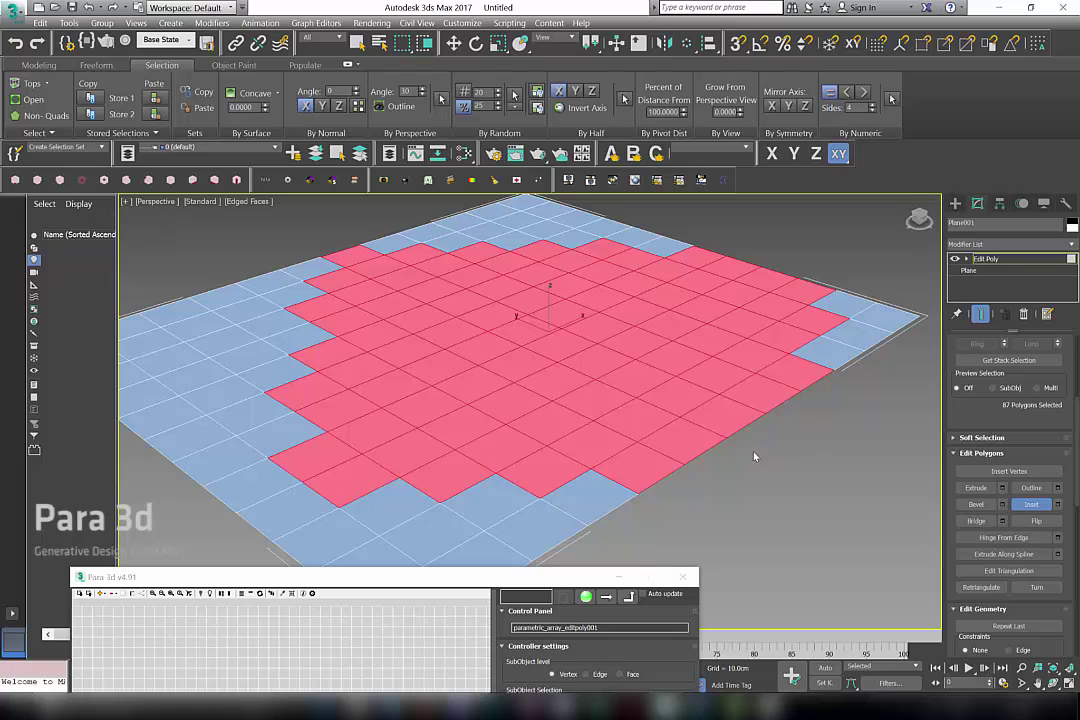
Clear the block selection and inset single polygons one after another along a row near the plane's front edge.
{"action": "left_click", "coordinate": [755, 458]}
{"action": "left_click", "coordinate": [590, 444]}
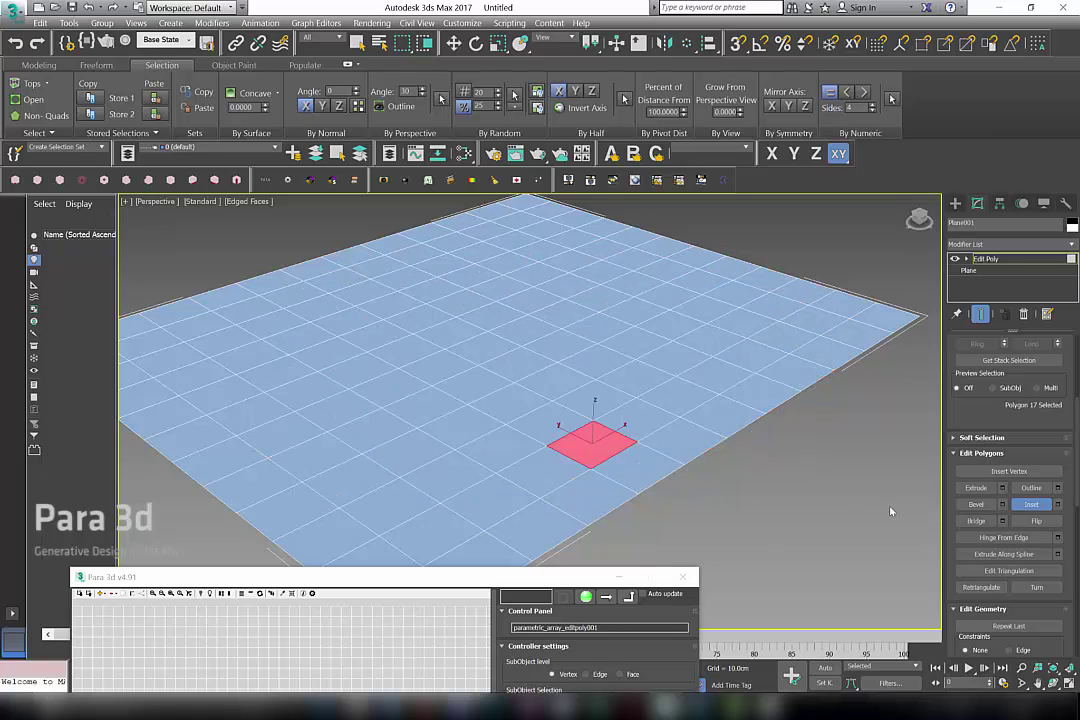
{"action": "left_click_drag", "start_coordinate": [605, 447], "coordinate": [665, 456]}
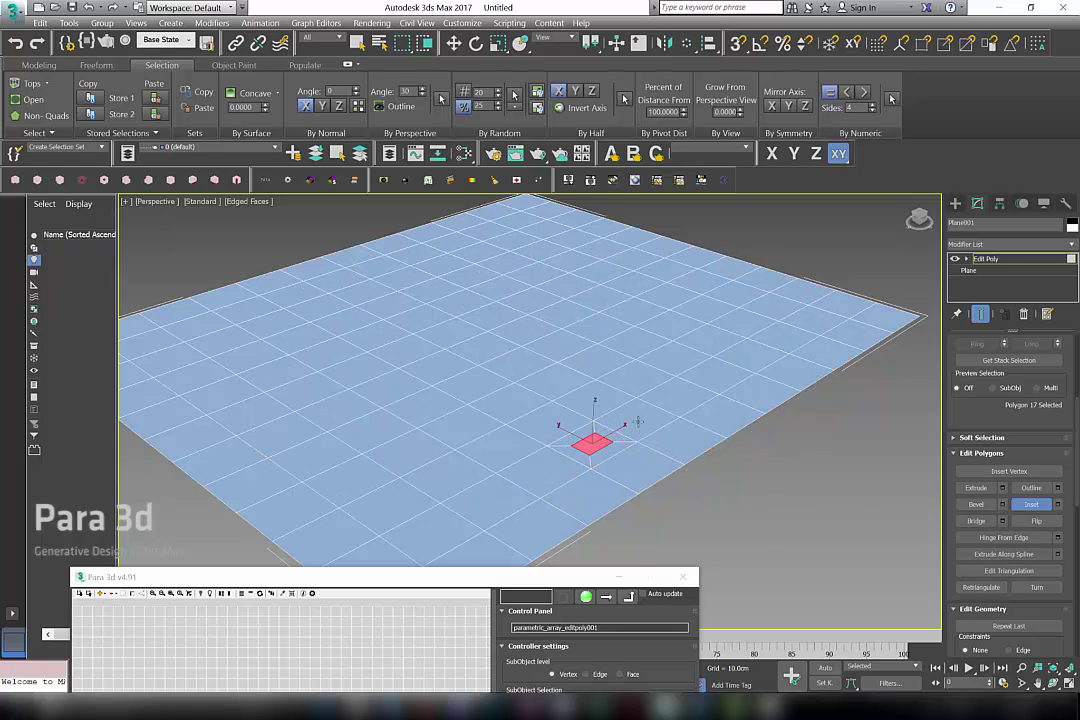
{"action": "left_click", "coordinate": [637, 420]}
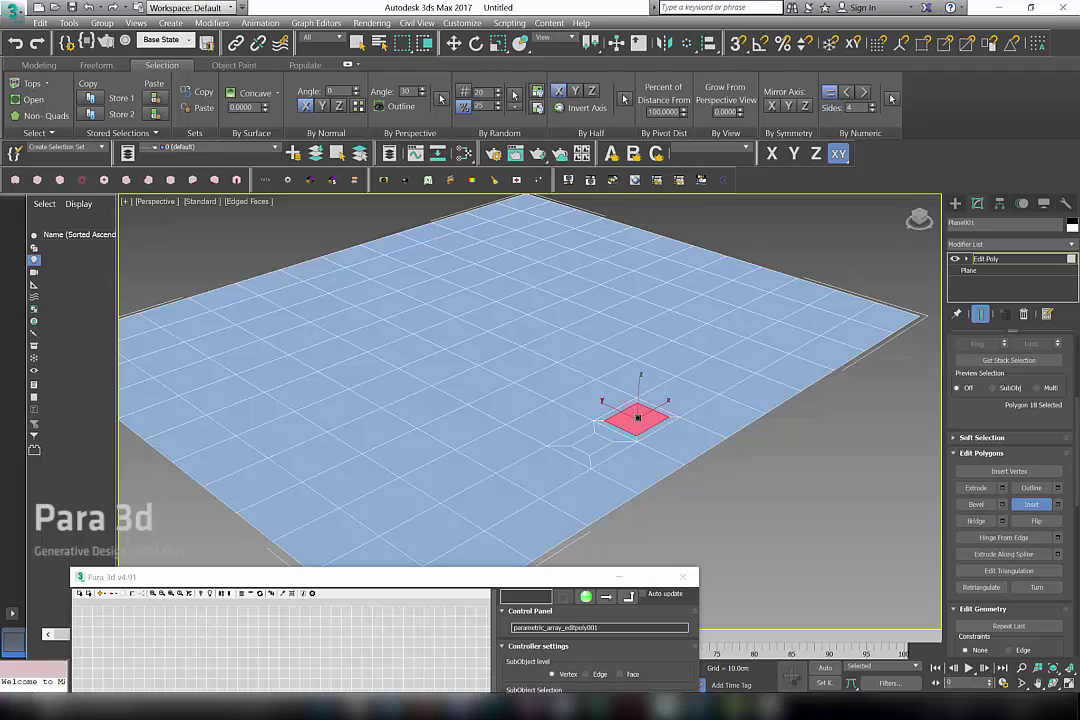
{"action": "left_click", "coordinate": [668, 395]}
{"action": "left_click", "coordinate": [720, 370]}
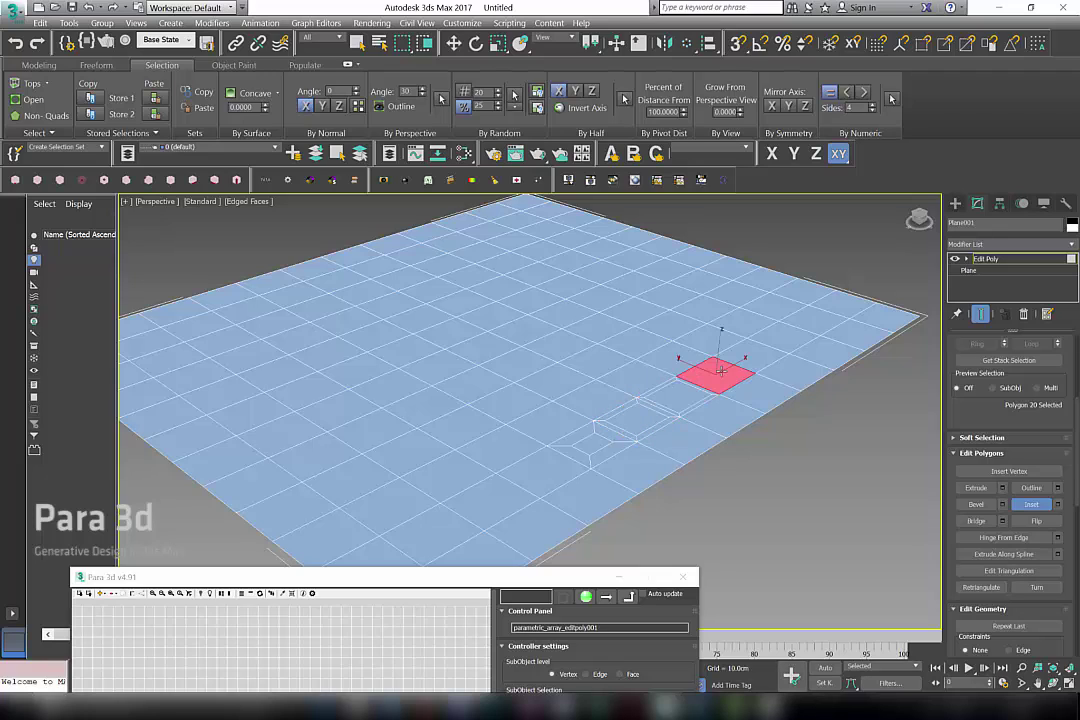
{"action": "left_click", "coordinate": [750, 354]}
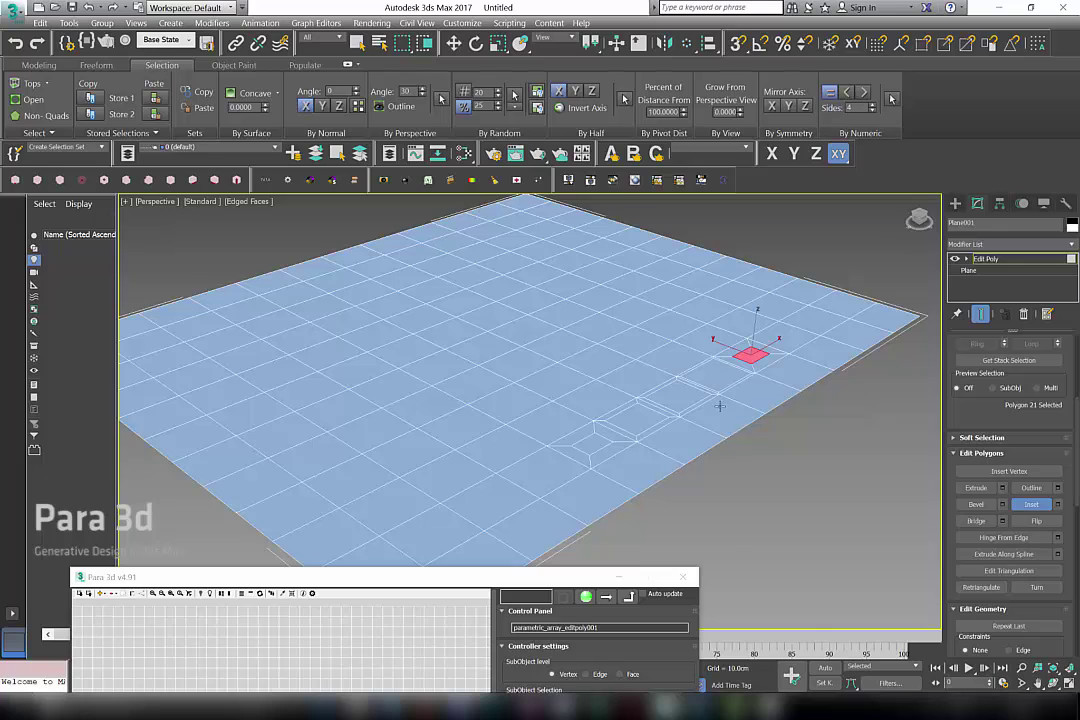
Extrude single polygons one after another to different heights, working beside and behind the row of inset polygons.
{"action": "left_click", "coordinate": [972, 488]}
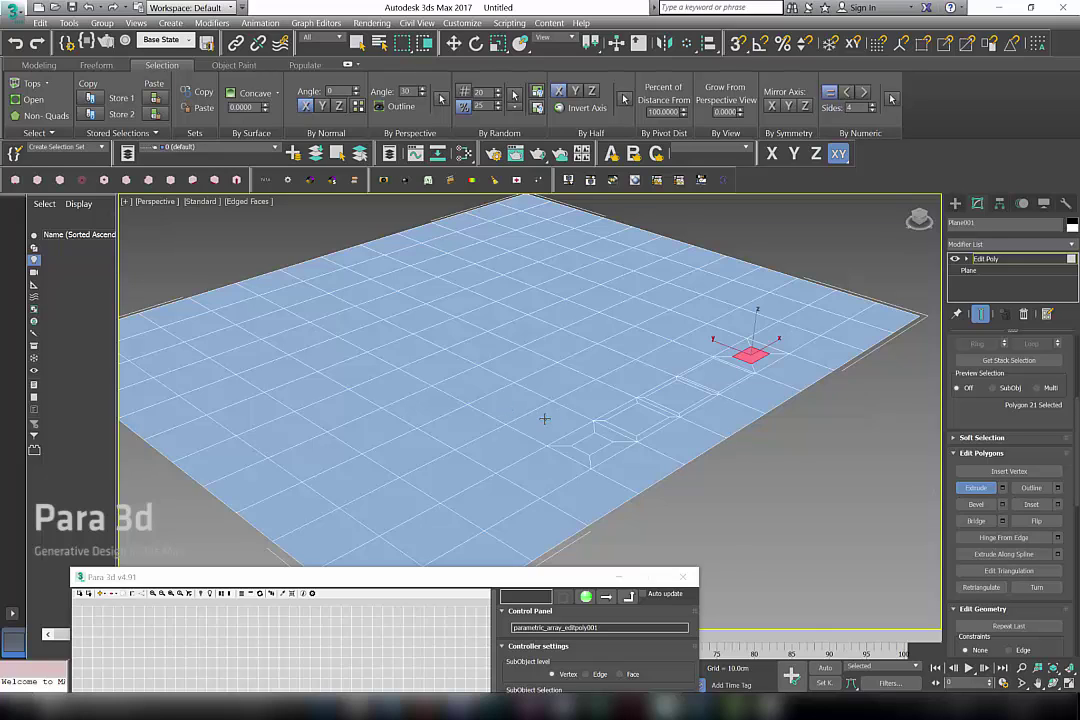
{"action": "left_click_drag", "start_coordinate": [547, 417], "coordinate": [615, 367]}
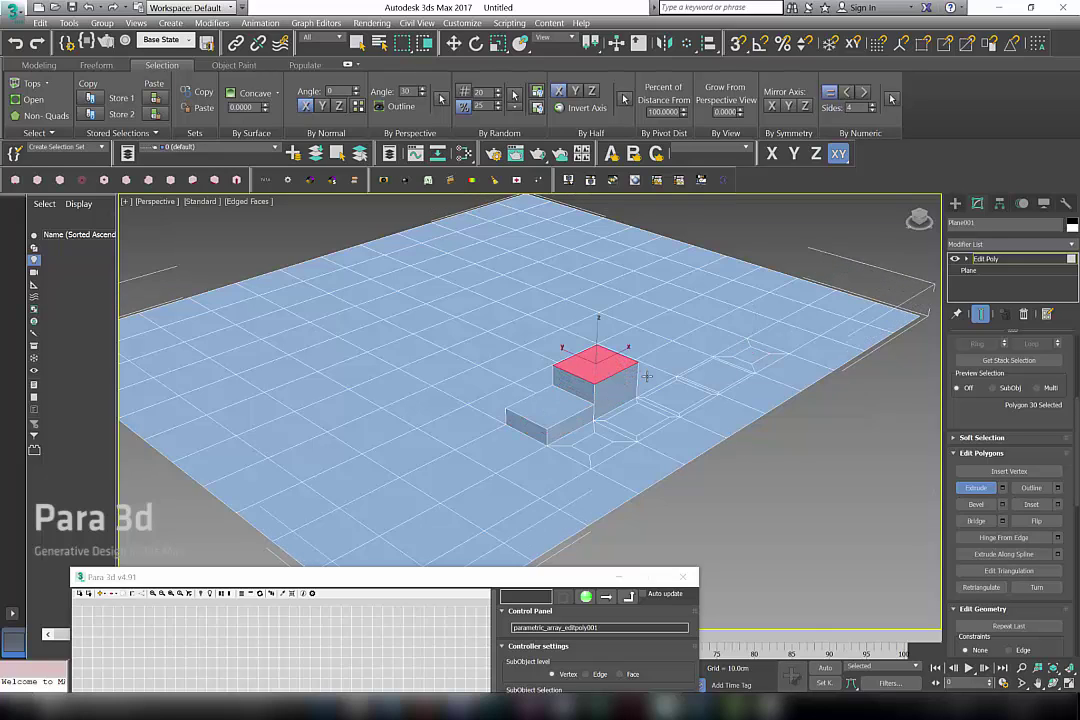
{"action": "left_click", "coordinate": [648, 370]}
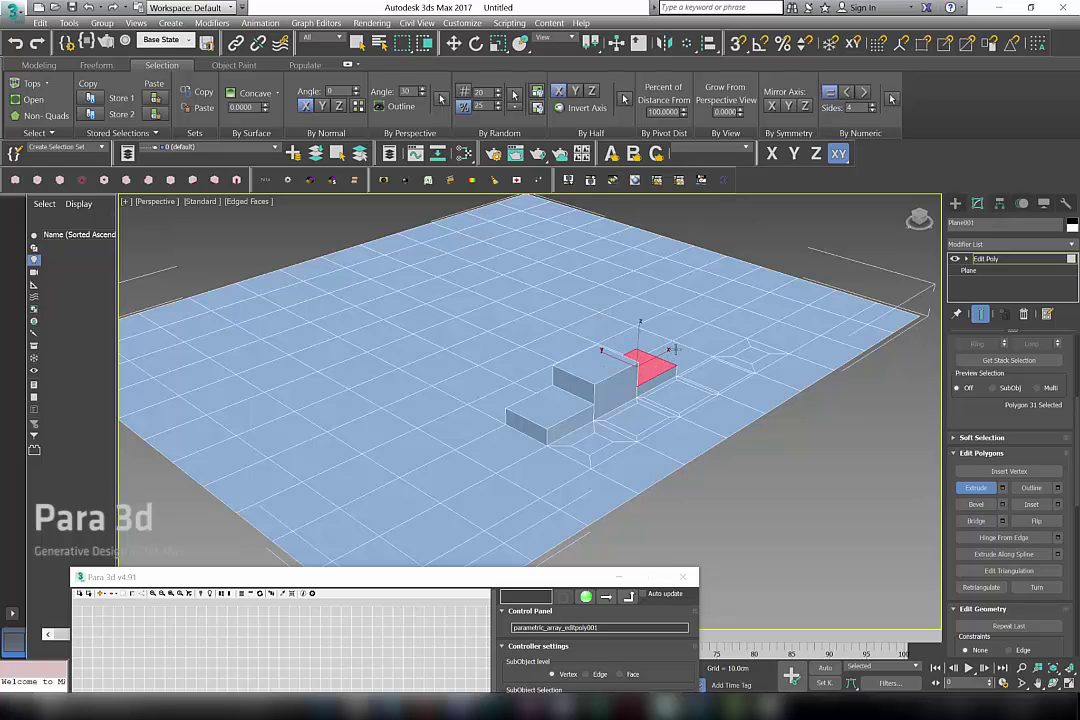
{"action": "left_click_drag", "start_coordinate": [675, 349], "coordinate": [629, 303]}
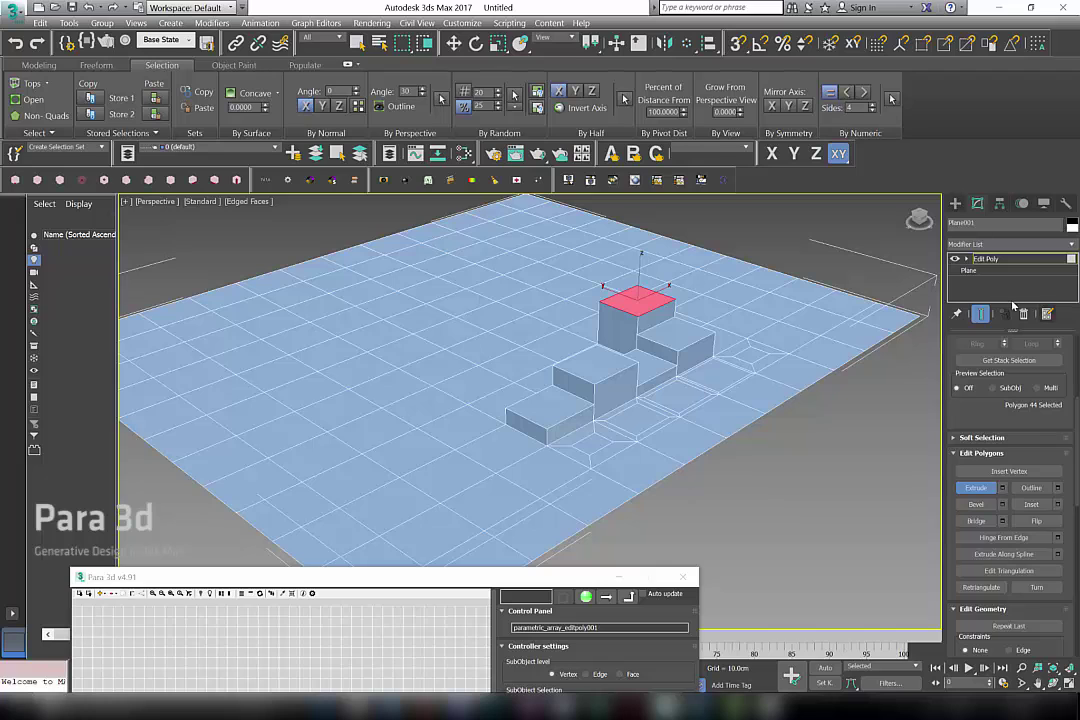
{"action": "middle_click_drag", "start_coordinate": [683, 333], "coordinate": [680, 331]}
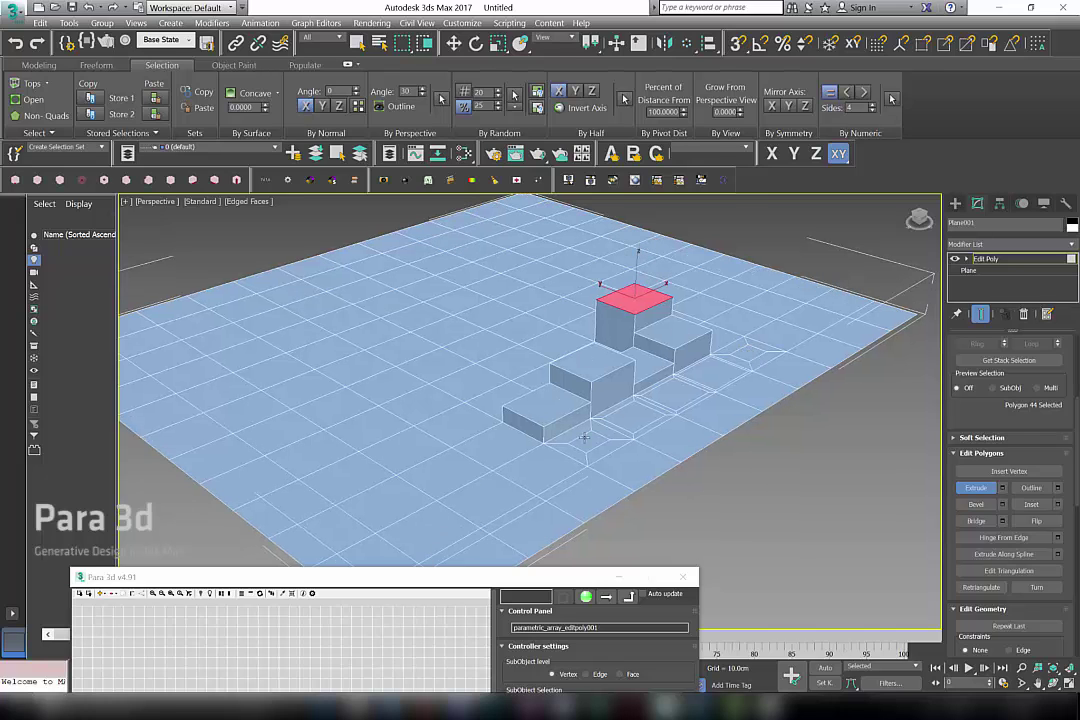
{"action": "middle_click_drag", "start_coordinate": [585, 437], "coordinate": [587, 413]}
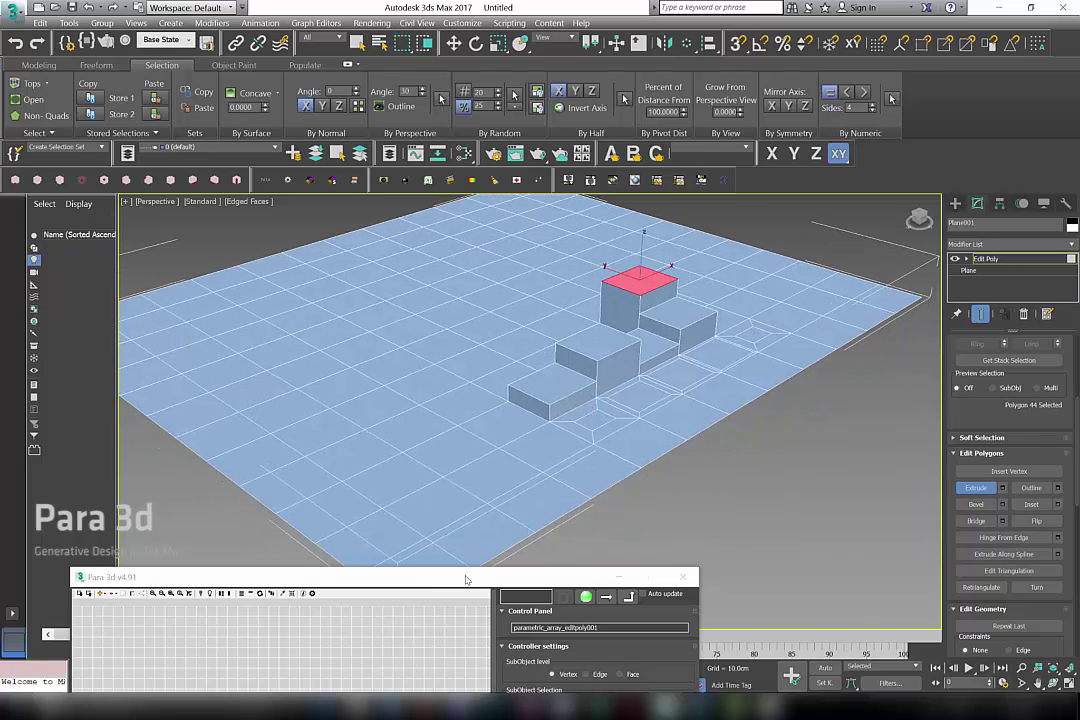
Remove the Edit Poly modifier holding the manual edits from the plane and add a fresh Edit Poly modifier.
{"action": "left_click_drag", "start_coordinate": [465, 579], "coordinate": [511, 515]}
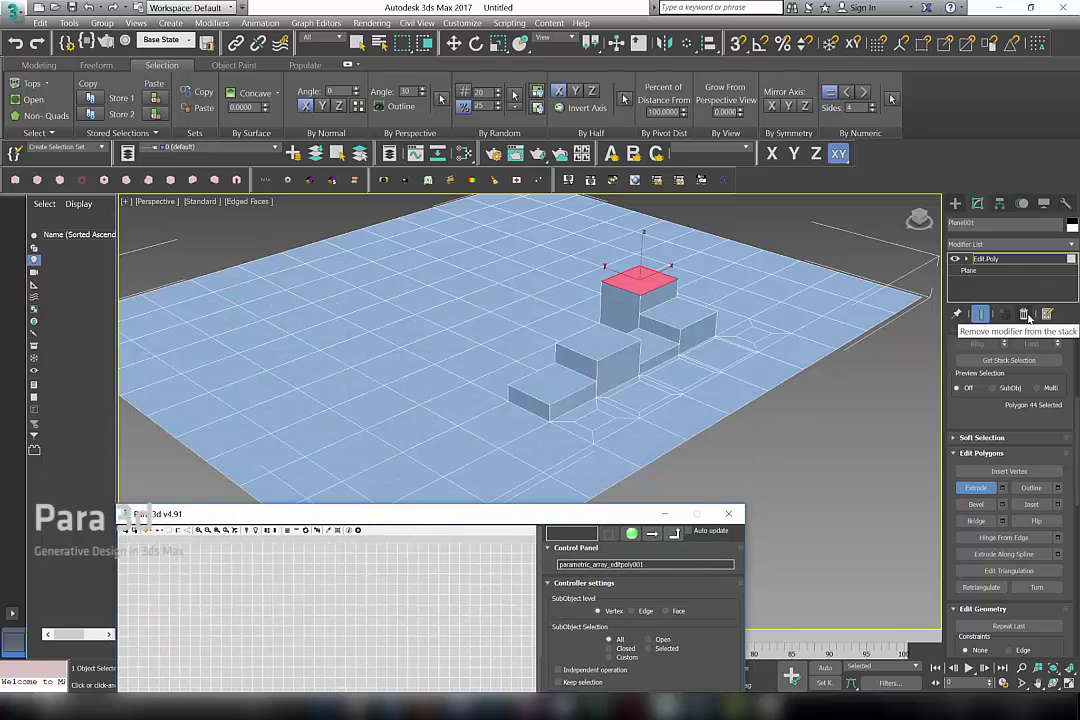
{"action": "left_click", "coordinate": [1024, 315]}
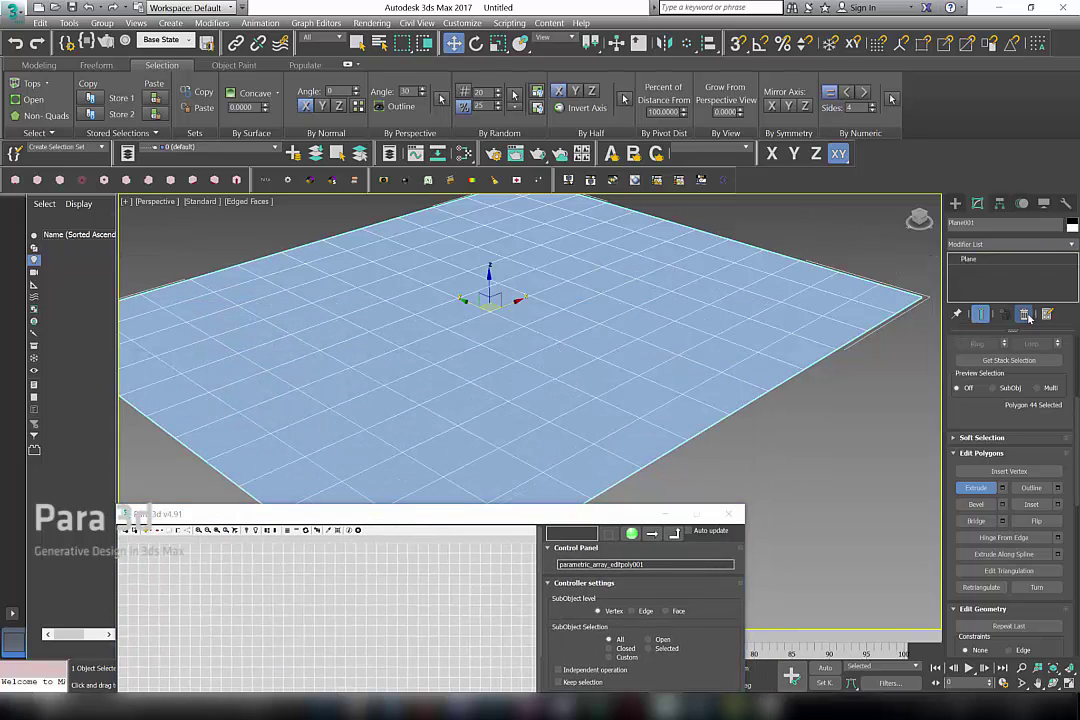
{"action": "left_click", "coordinate": [966, 246]}
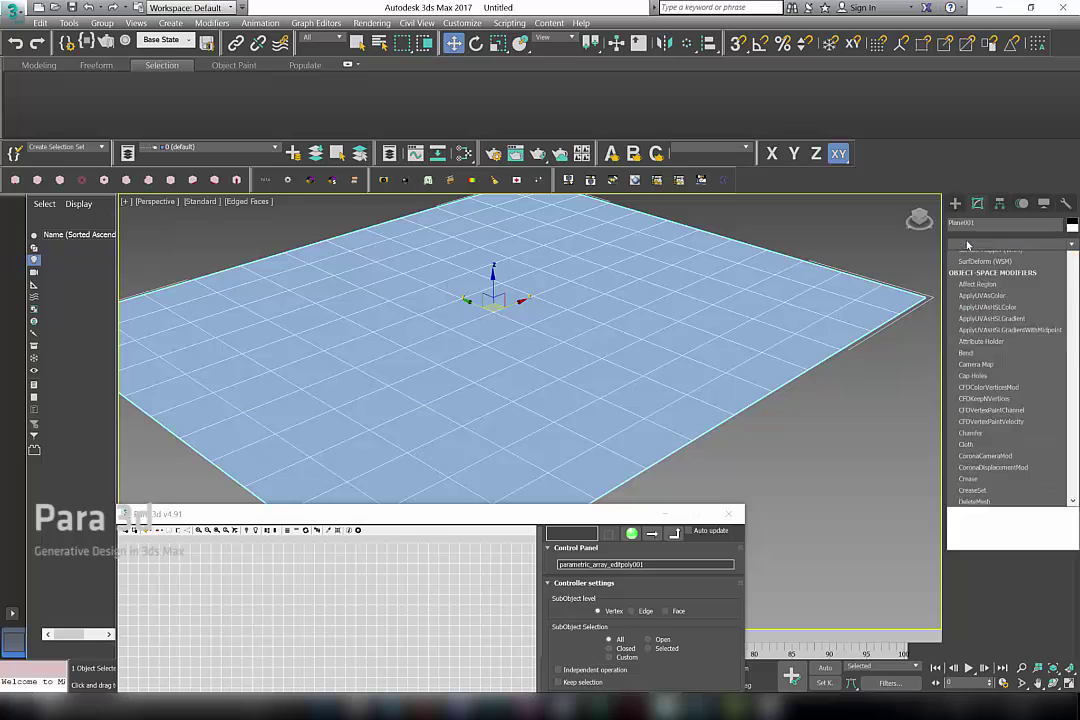
{"action": "scroll", "coordinate": [965, 267], "scroll_direction": "down", "scroll_amount": 4}
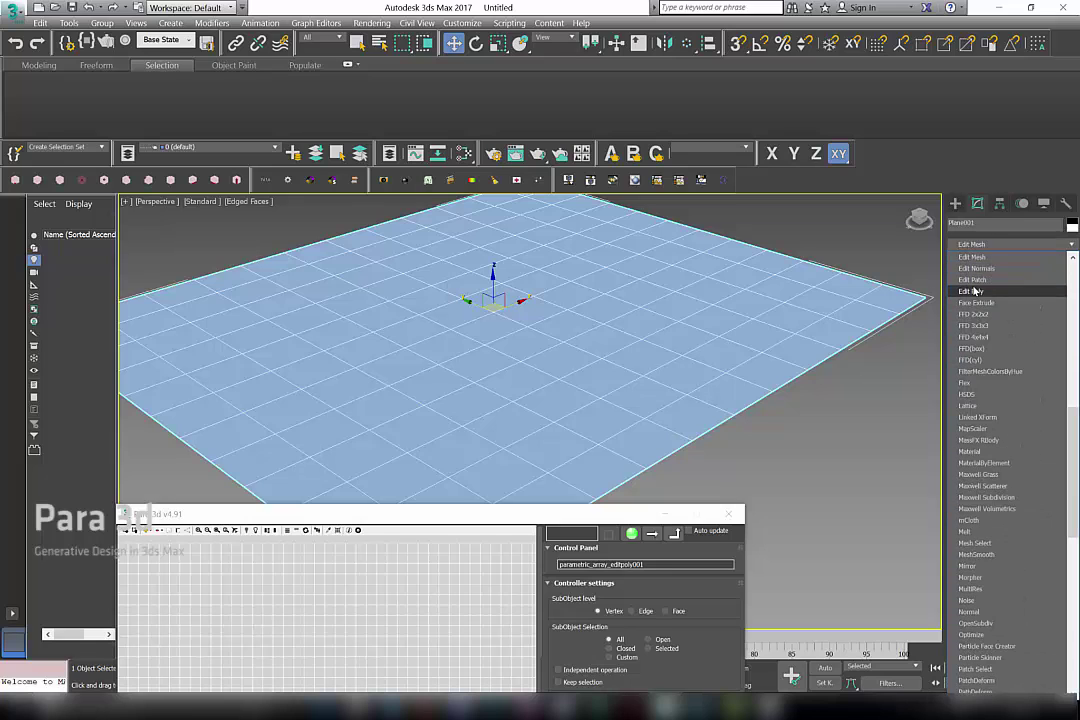
{"action": "left_click", "coordinate": [970, 291]}
Clone the plane to a spot beside the original, leaving a small gap between them.
{"action": "scroll", "coordinate": [544, 366], "scroll_direction": "down", "scroll_amount": 3}
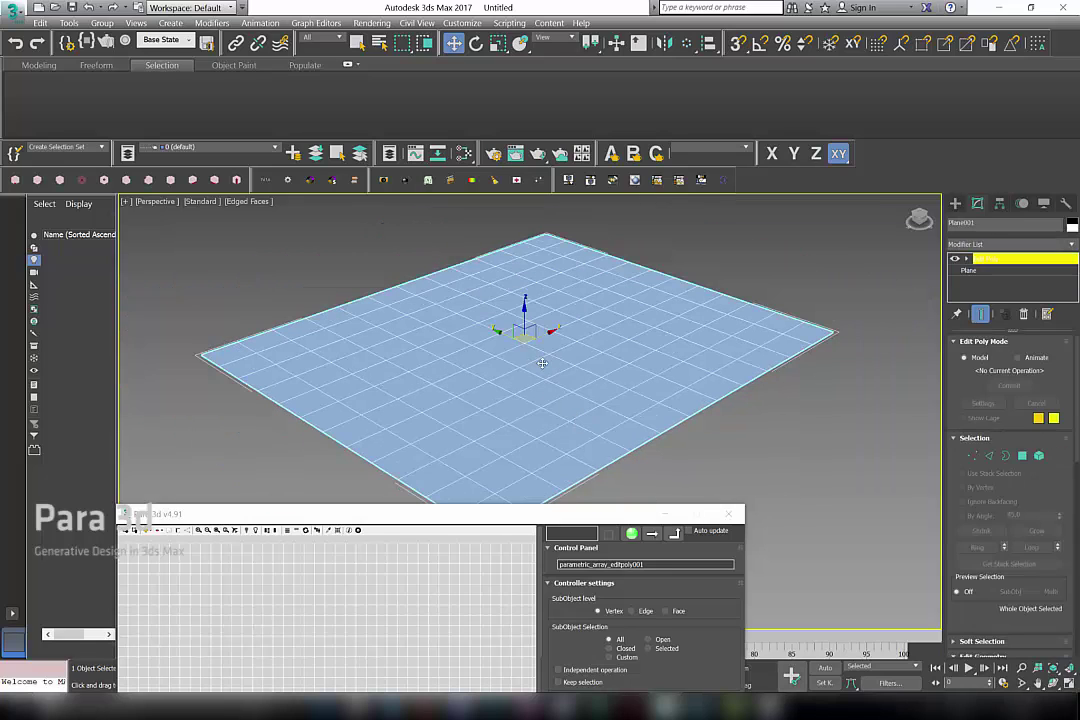
{"action": "scroll", "coordinate": [542, 364], "scroll_direction": "down", "scroll_amount": 5}
{"action": "left_click_drag", "start_coordinate": [512, 342], "coordinate": [671, 424], "text": "shift"}
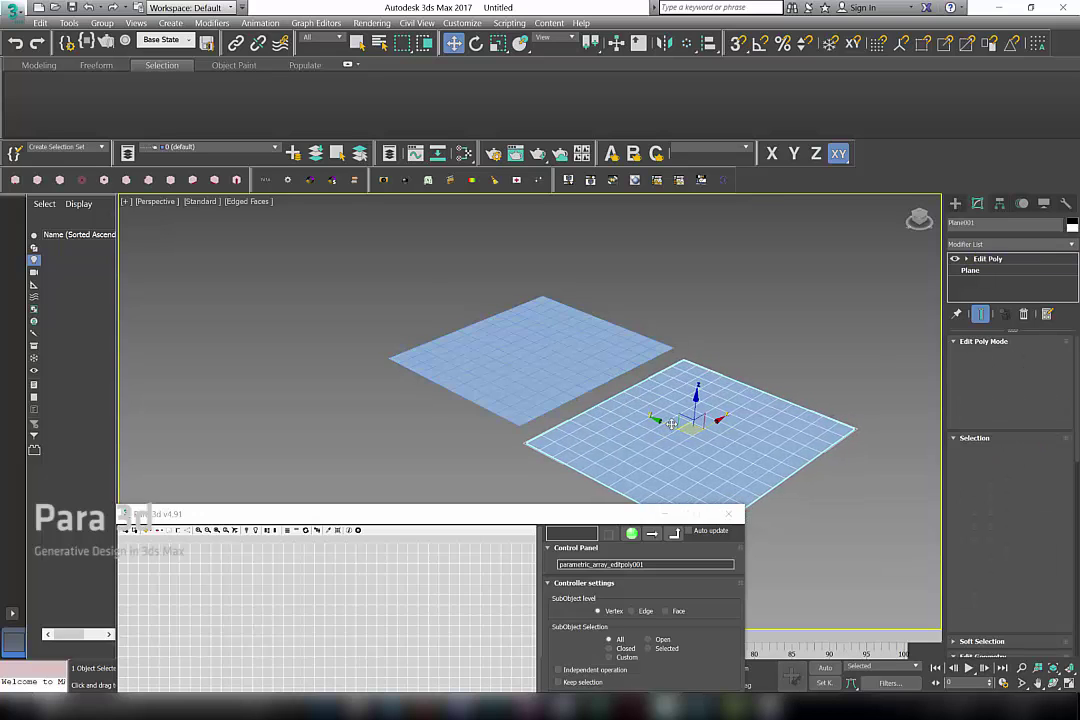
{"action": "left_click", "coordinate": [540, 414]}
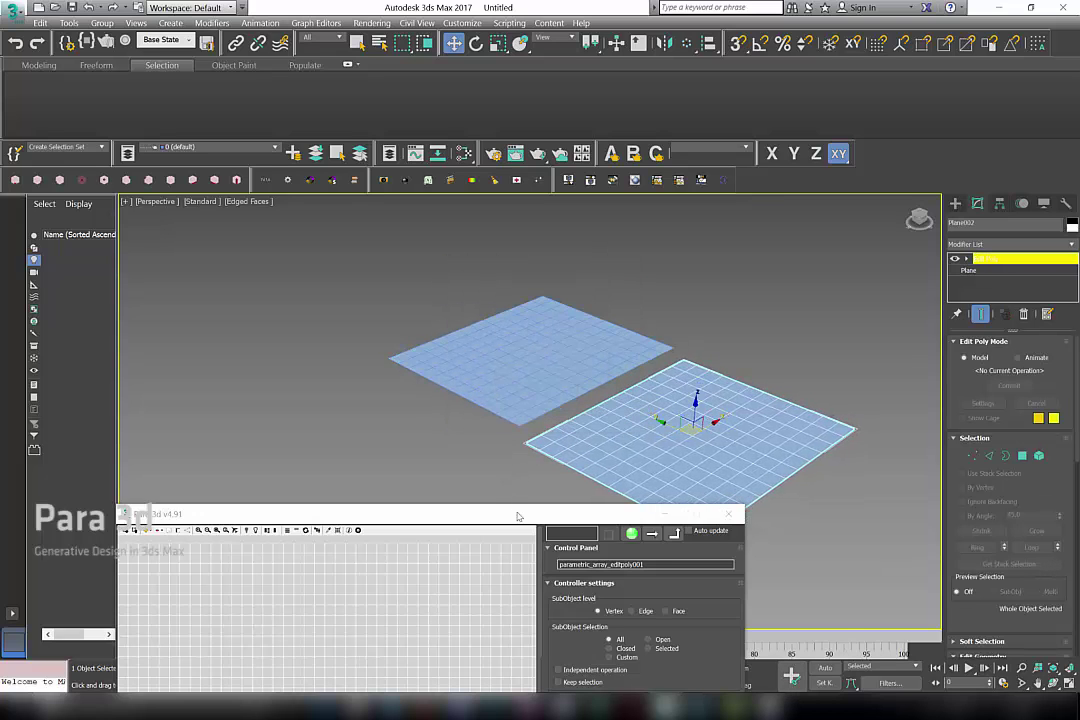
{"action": "left_click_drag", "start_coordinate": [519, 517], "coordinate": [432, 204]}
{"action": "middle_click_drag", "start_coordinate": [773, 449], "coordinate": [808, 457]}
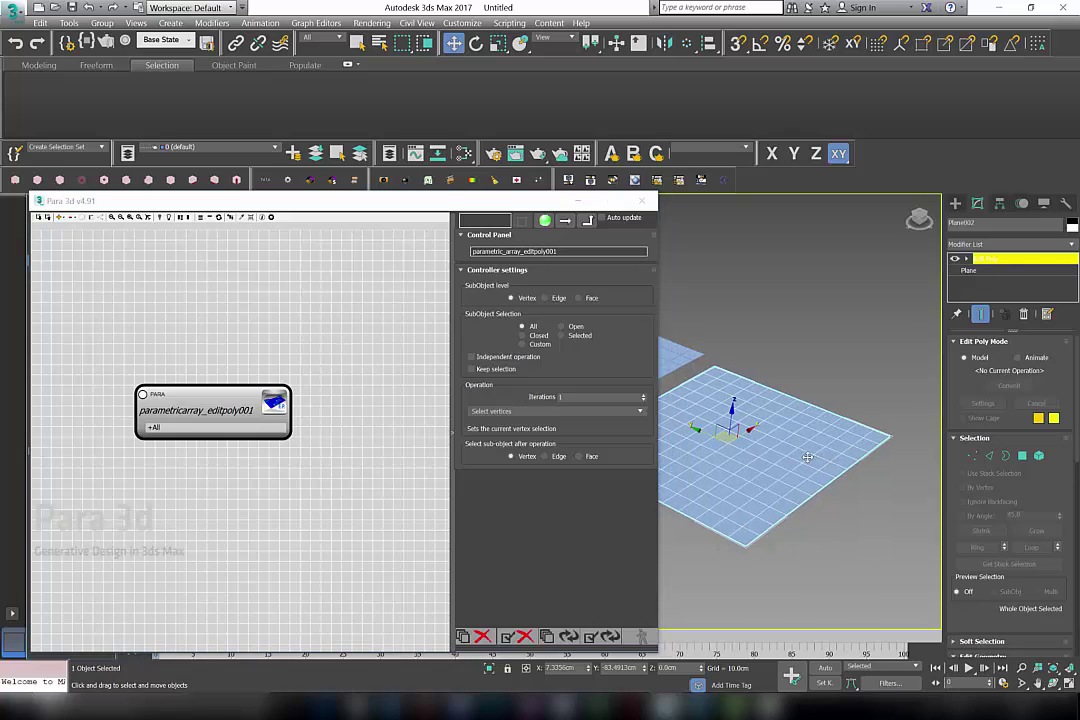
{"action": "scroll", "coordinate": [790, 455], "scroll_direction": "up", "scroll_amount": 3}
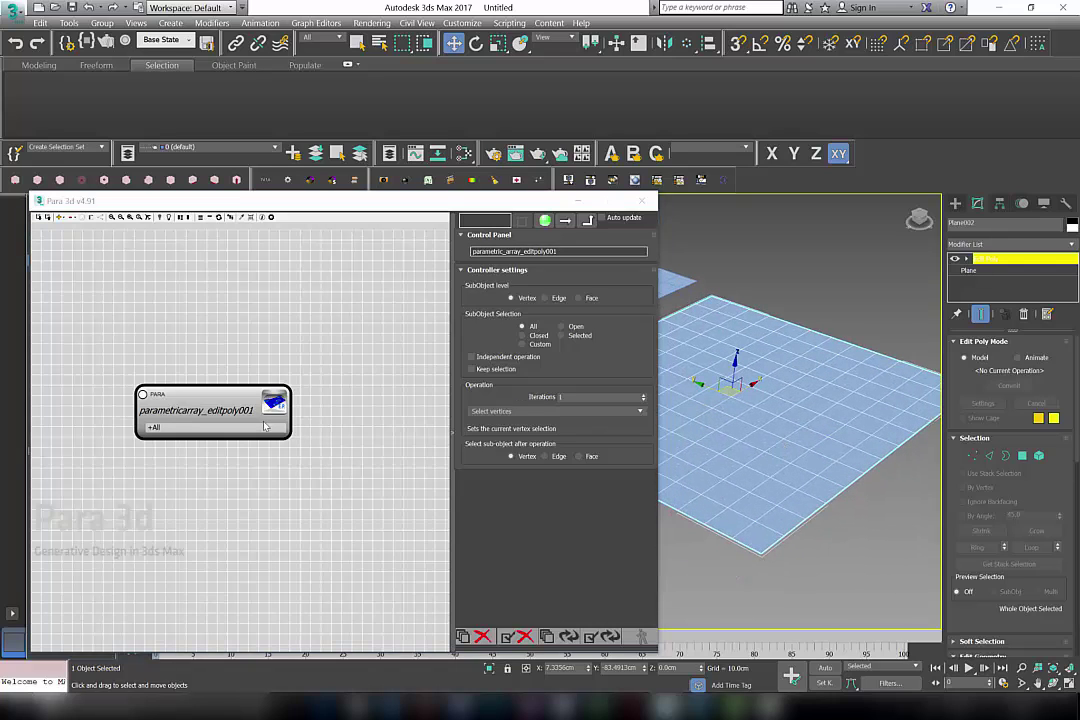
Assign a Para 3d container named PARA_Plane002 to the cloned plane.
{"action": "left_click", "coordinate": [345, 204]}
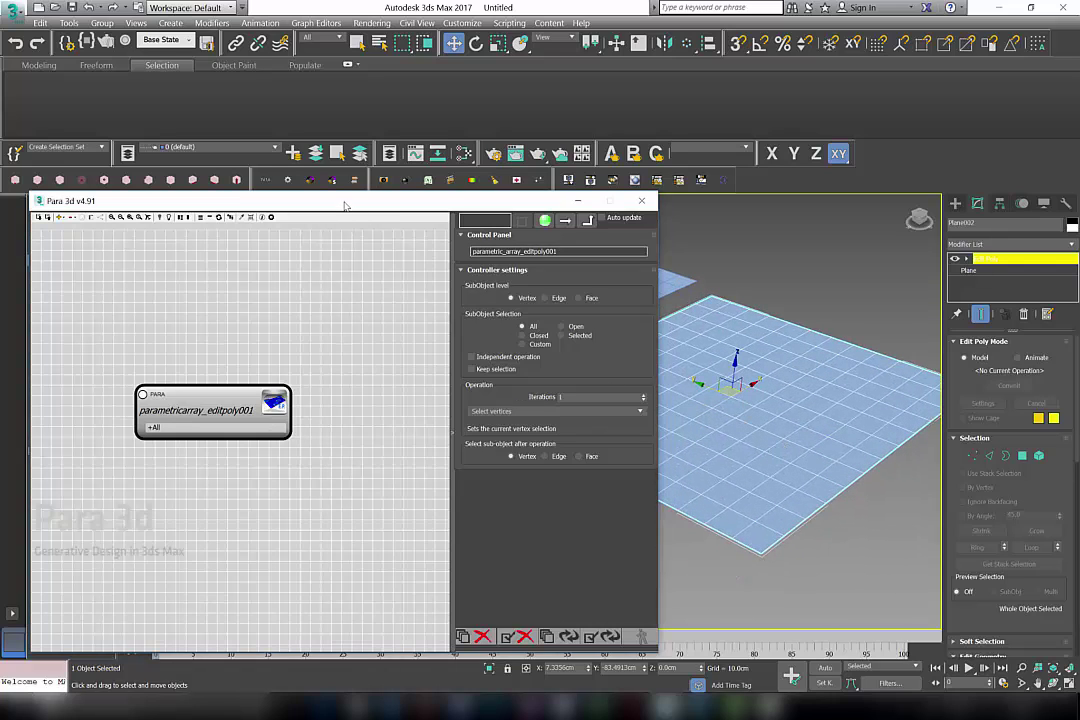
{"action": "left_click_drag", "start_coordinate": [345, 204], "coordinate": [483, 408]}
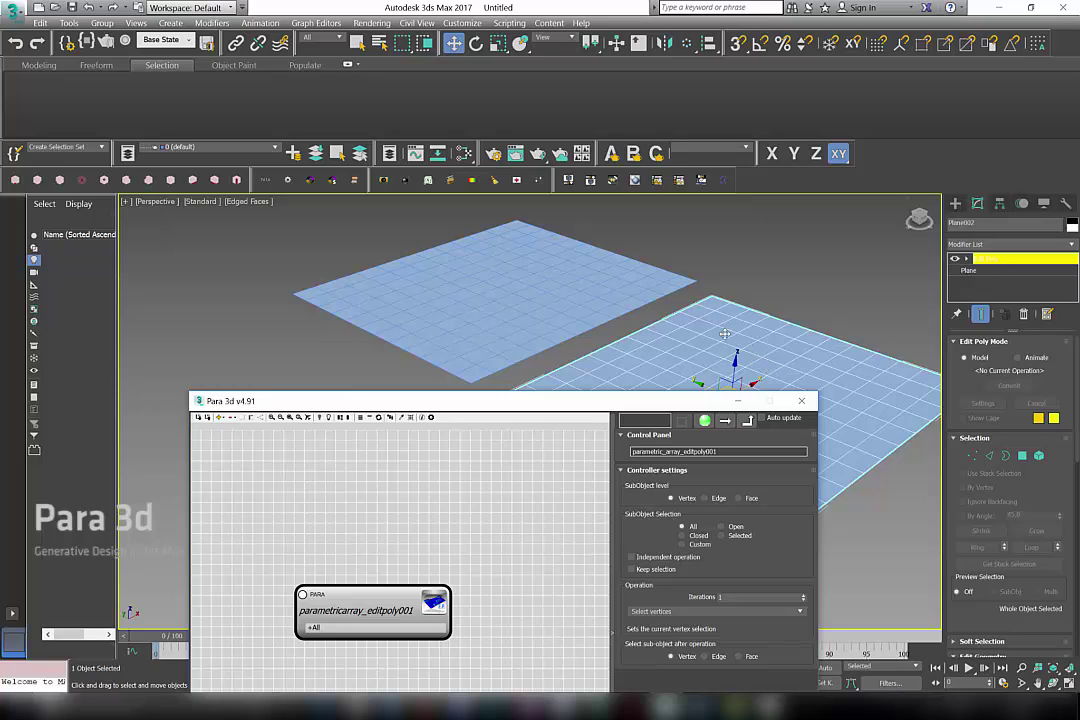
{"action": "left_click", "coordinate": [265, 181]}
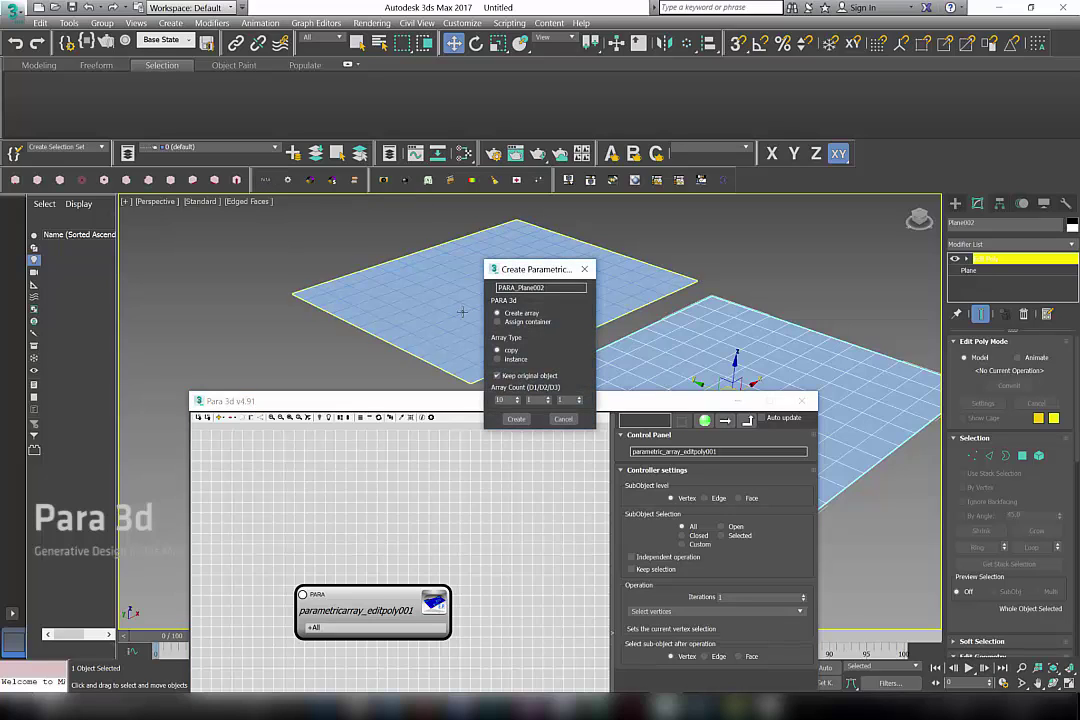
{"action": "left_click", "coordinate": [520, 322]}
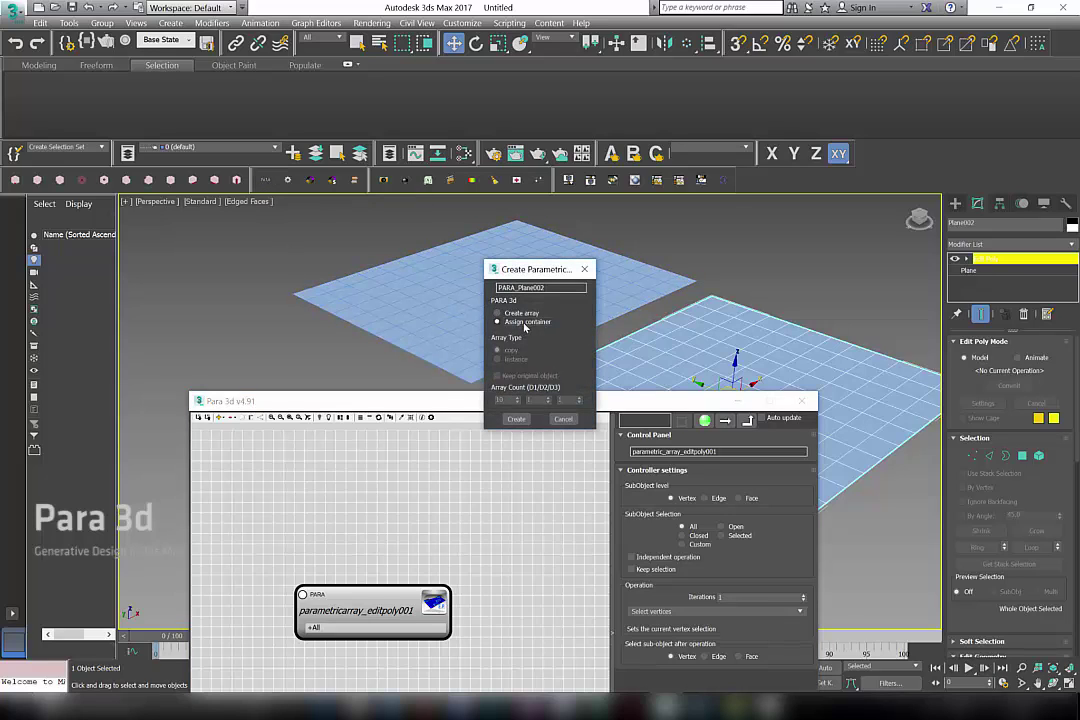
{"action": "left_click", "coordinate": [516, 418]}
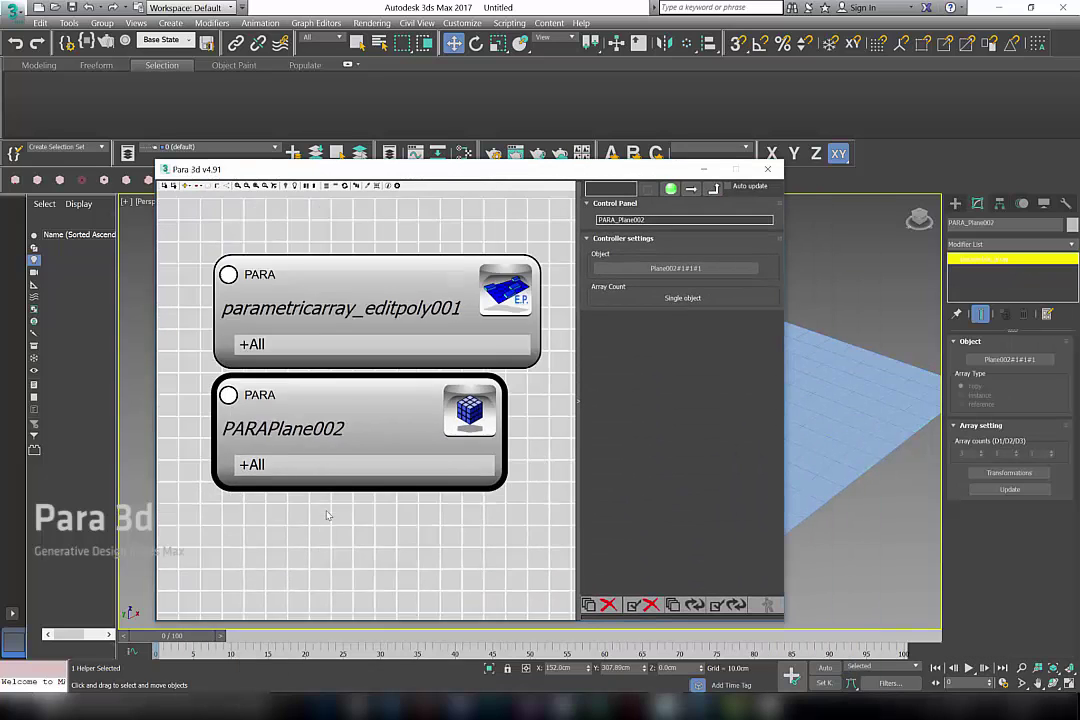
Place the PARAPlane002 node beside the Edit Poly node in the Para 3d graph, and select the cloned plane in the viewport.
{"action": "scroll", "coordinate": [326, 515], "scroll_direction": "down", "scroll_amount": 3}
{"action": "left_click_drag", "start_coordinate": [330, 447], "coordinate": [442, 468]}
{"action": "left_click_drag", "start_coordinate": [356, 173], "coordinate": [255, 174]}
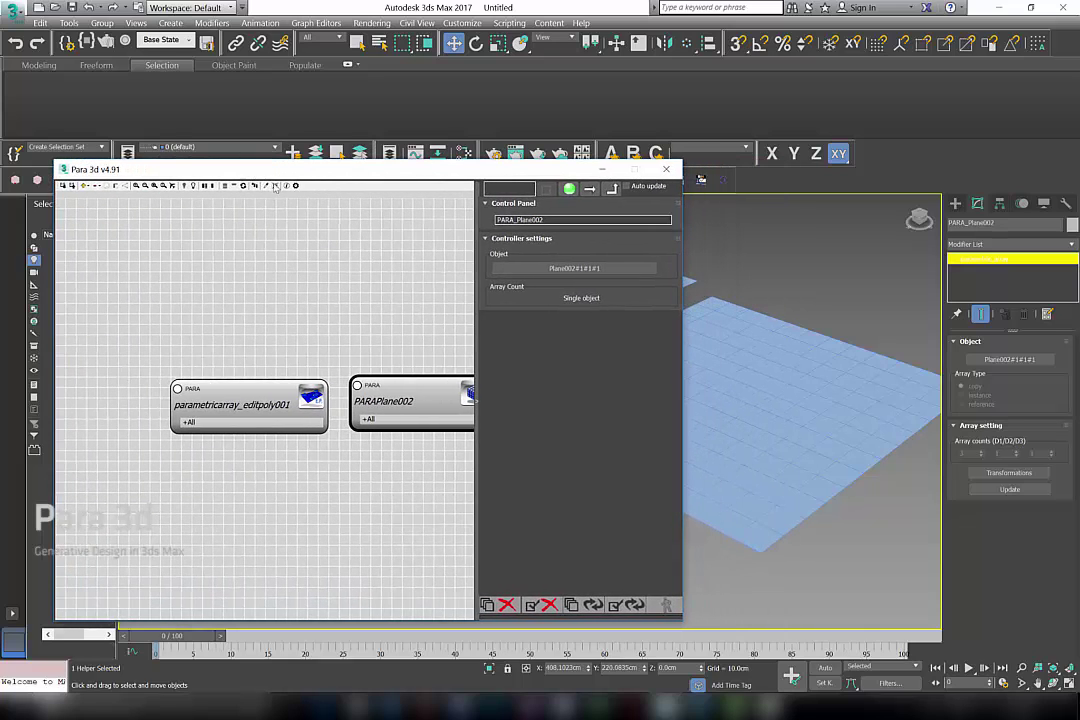
{"action": "left_click", "coordinate": [810, 253]}
{"action": "left_click", "coordinate": [743, 428]}
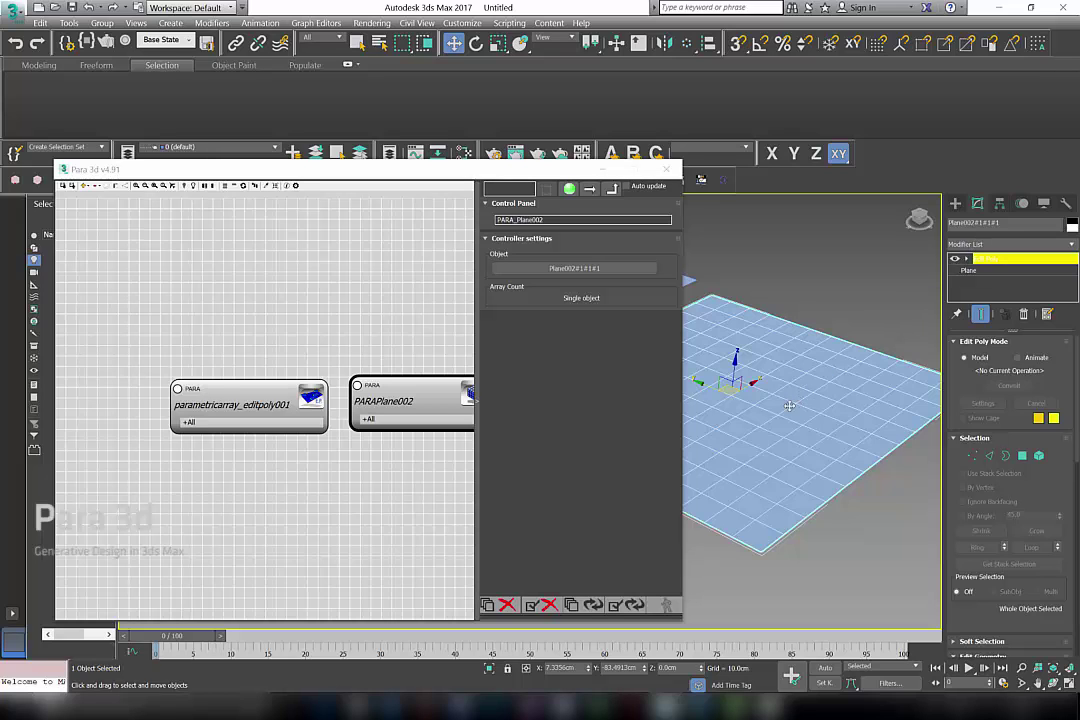
{"action": "middle_click_drag", "start_coordinate": [777, 370], "coordinate": [786, 376]}
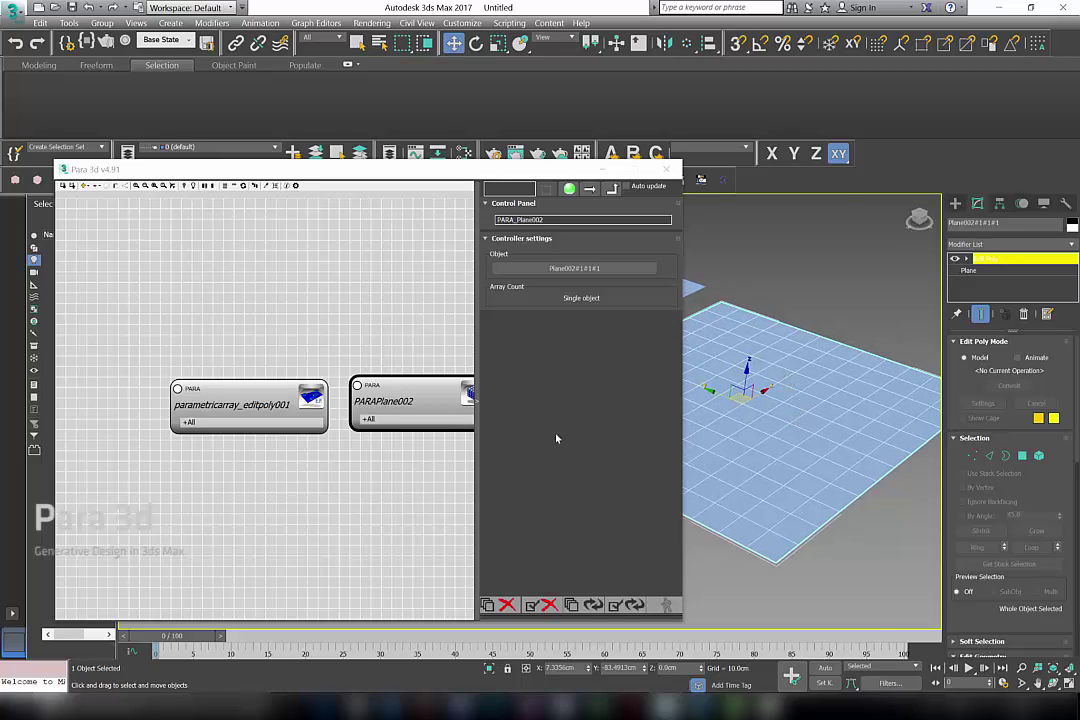
Remove the existing parametricarray_editpoly001 node from the Para 3d graph.
{"action": "left_click", "coordinate": [487, 282]}
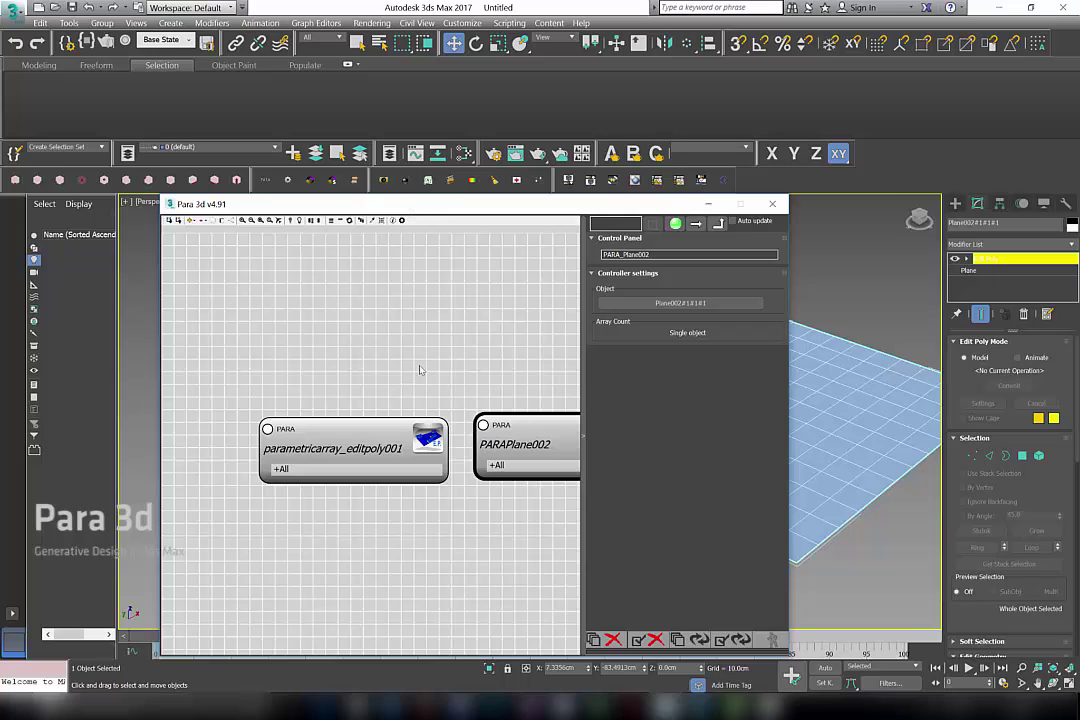
{"action": "middle_click_drag", "start_coordinate": [439, 378], "coordinate": [400, 334]}
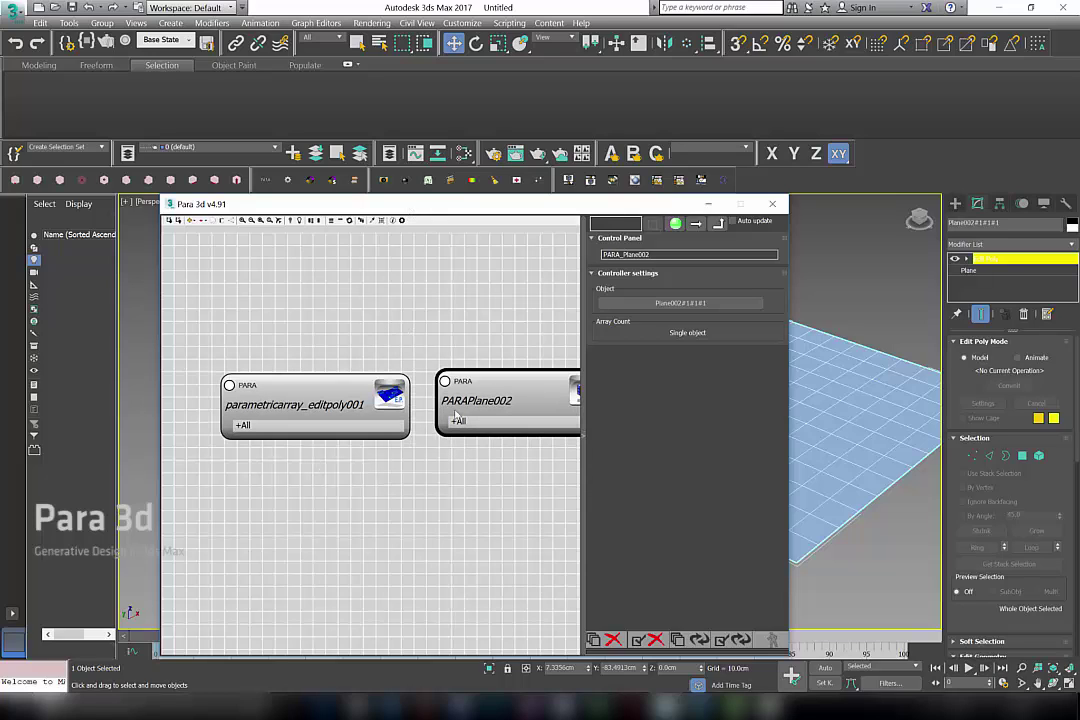
{"action": "left_click", "coordinate": [262, 305]}
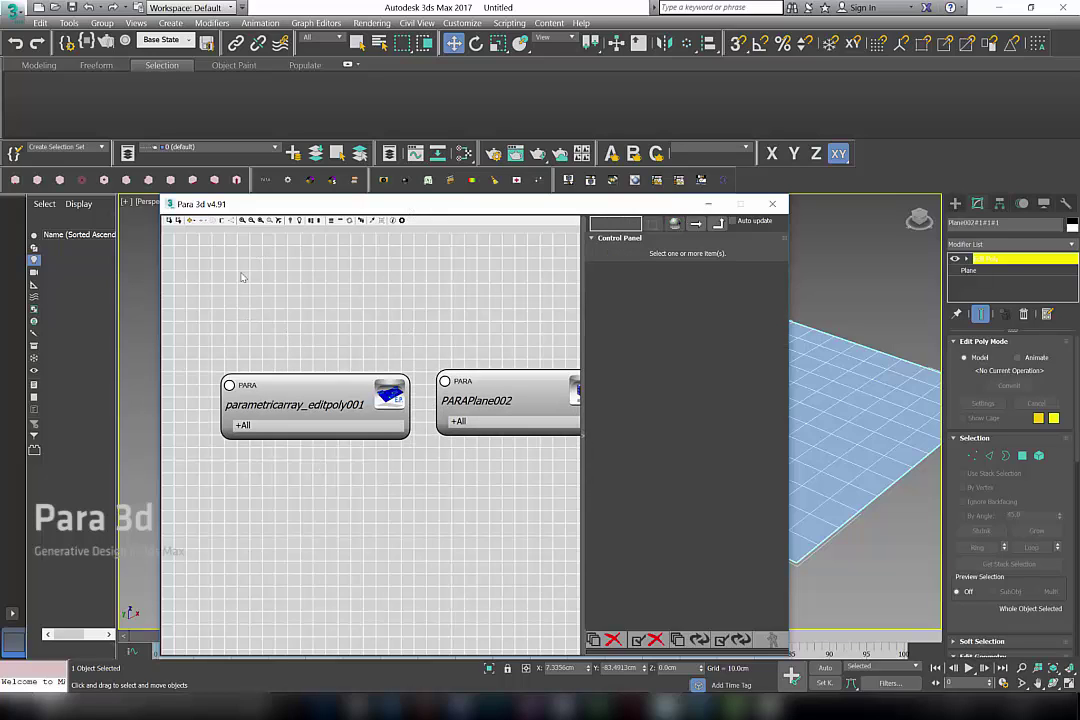
{"action": "left_click", "coordinate": [323, 403]}
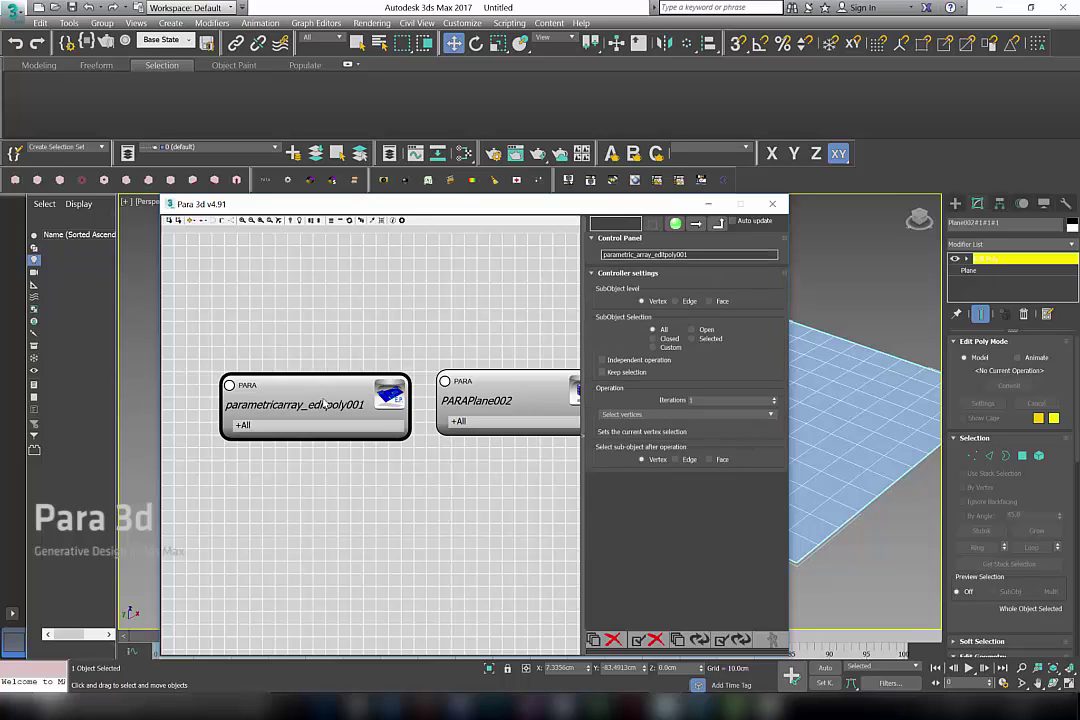
{"action": "left_click", "coordinate": [203, 220]}
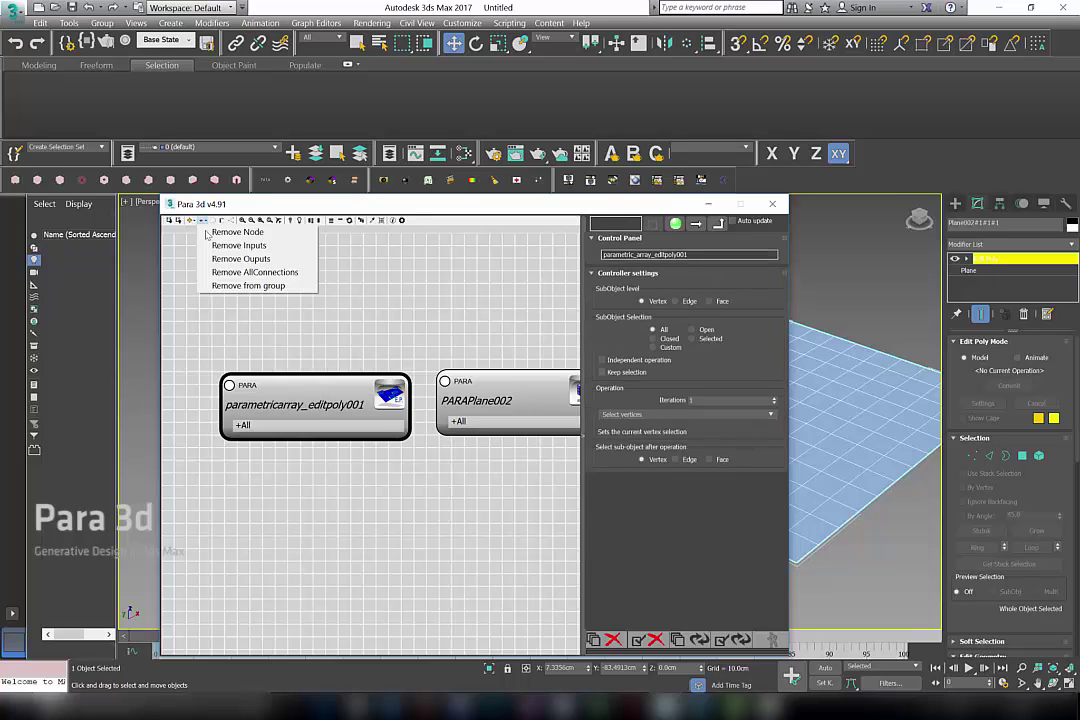
{"action": "left_click", "coordinate": [237, 232]}
Add a new Edit Poly container node to the graph and place it in front of the PARAPlane002 node.
{"action": "left_click", "coordinate": [190, 220]}
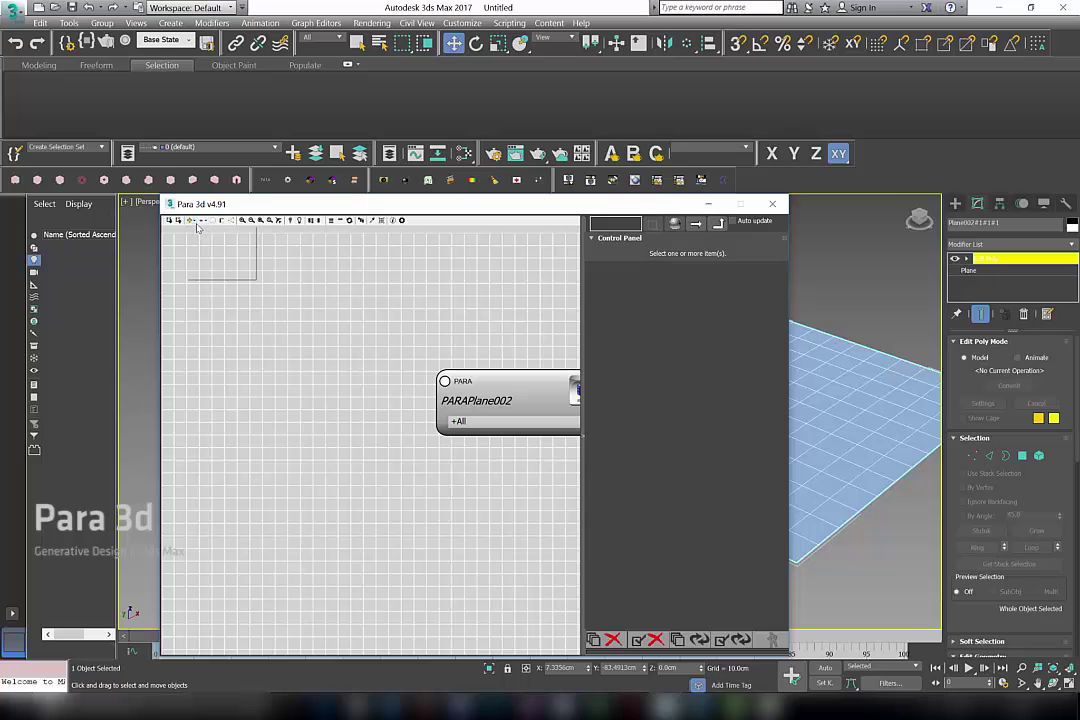
{"action": "mouse_move", "coordinate": [204, 233]}
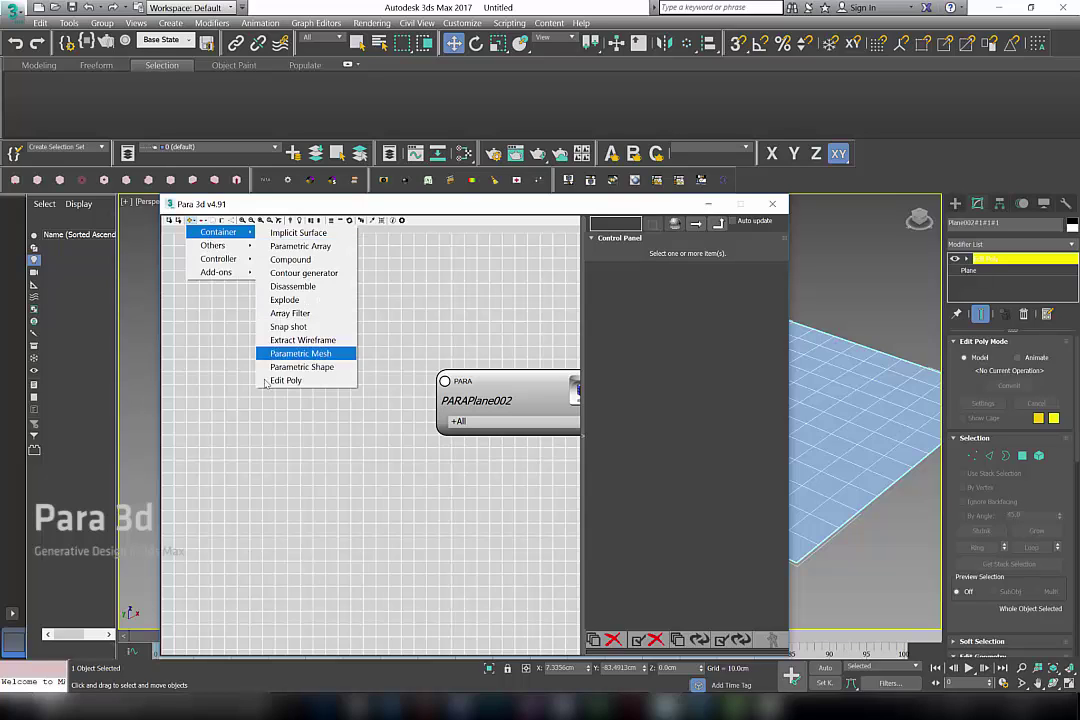
{"action": "left_click", "coordinate": [298, 381]}
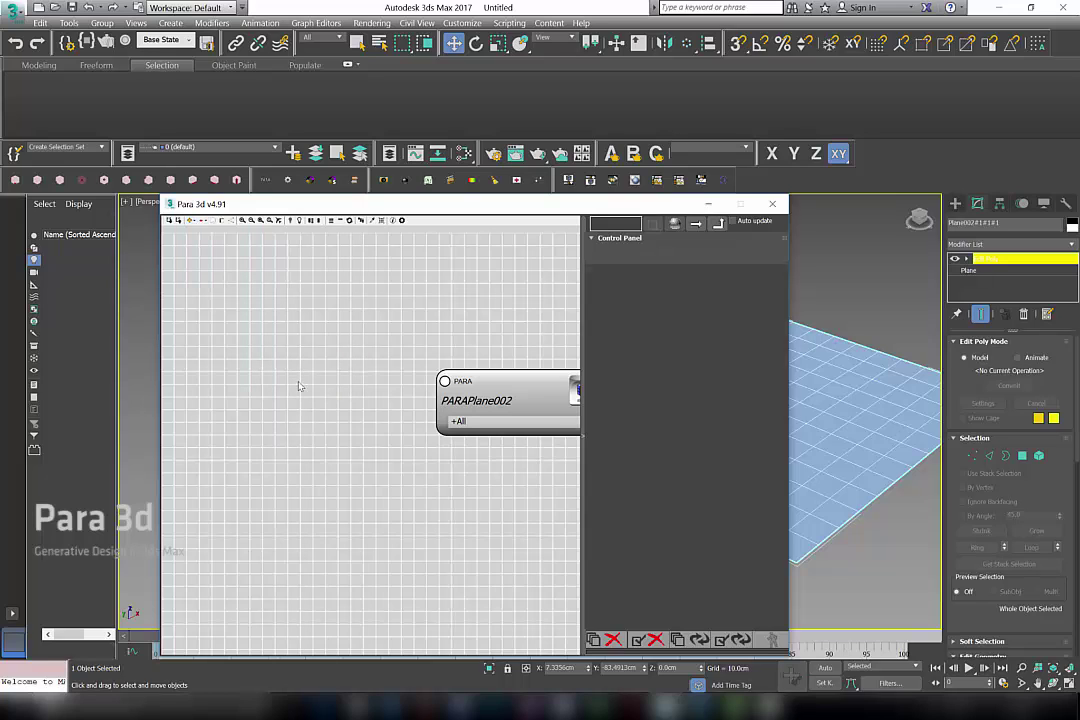
{"action": "left_click_drag", "start_coordinate": [479, 458], "coordinate": [353, 367]}
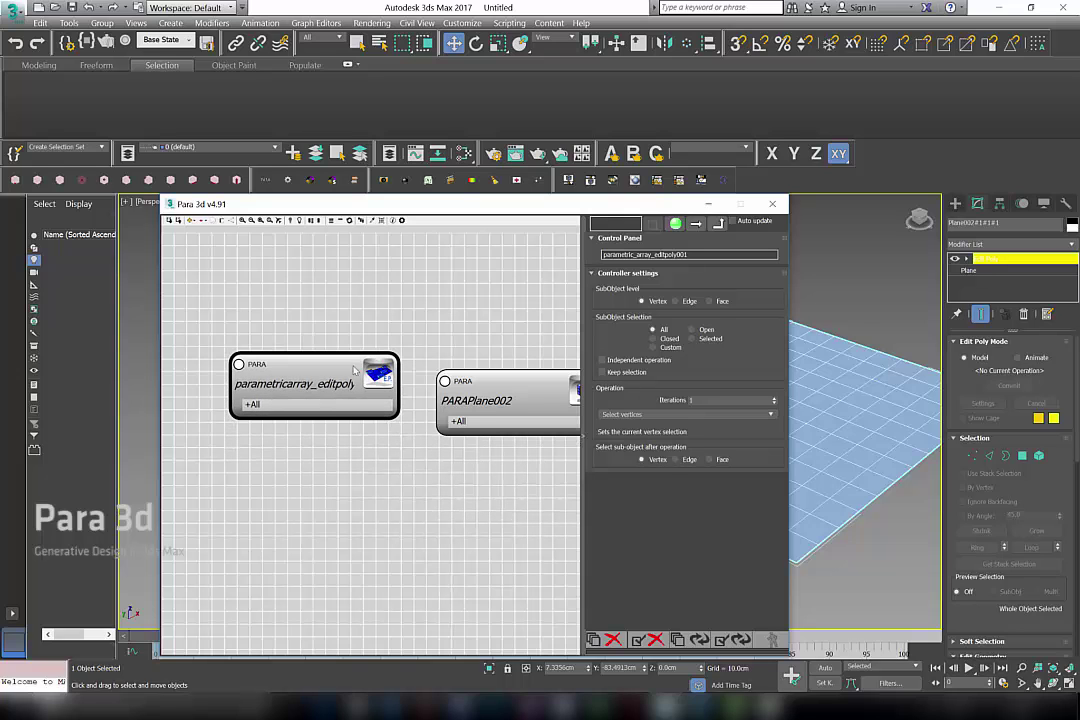
Expand the Edit Poly node's full parameter list and set its SubObject level to Face.
{"action": "left_click", "coordinate": [315, 408]}
{"action": "middle_click_drag", "start_coordinate": [391, 461], "coordinate": [390, 460]}
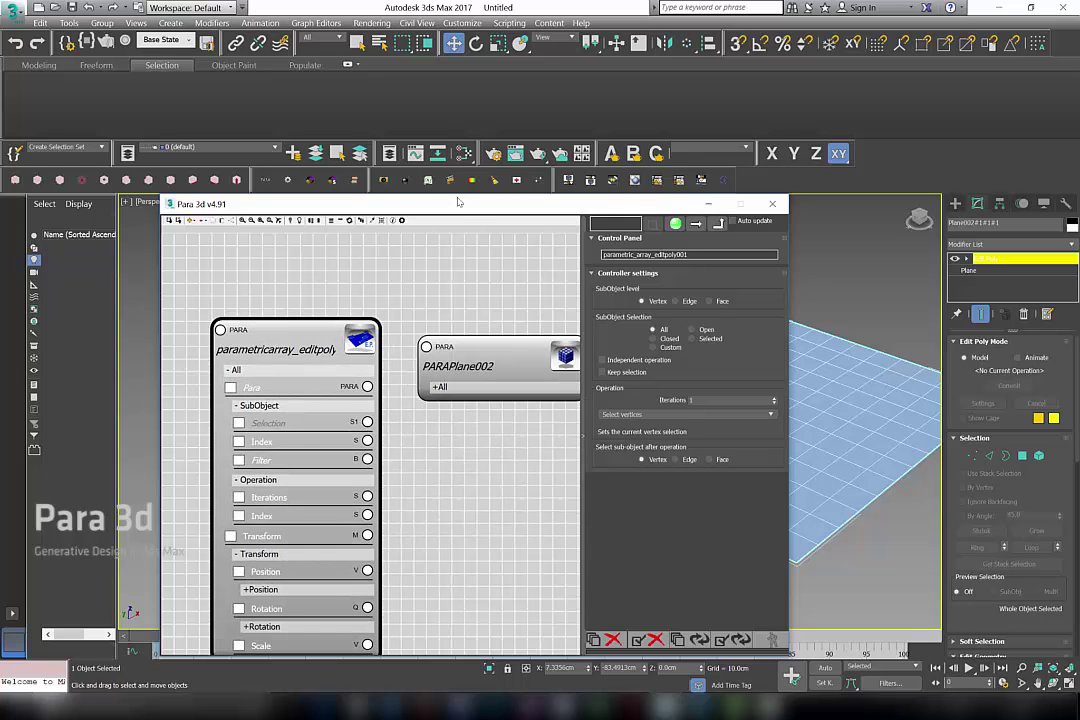
{"action": "left_click_drag", "start_coordinate": [458, 203], "coordinate": [296, 130]}
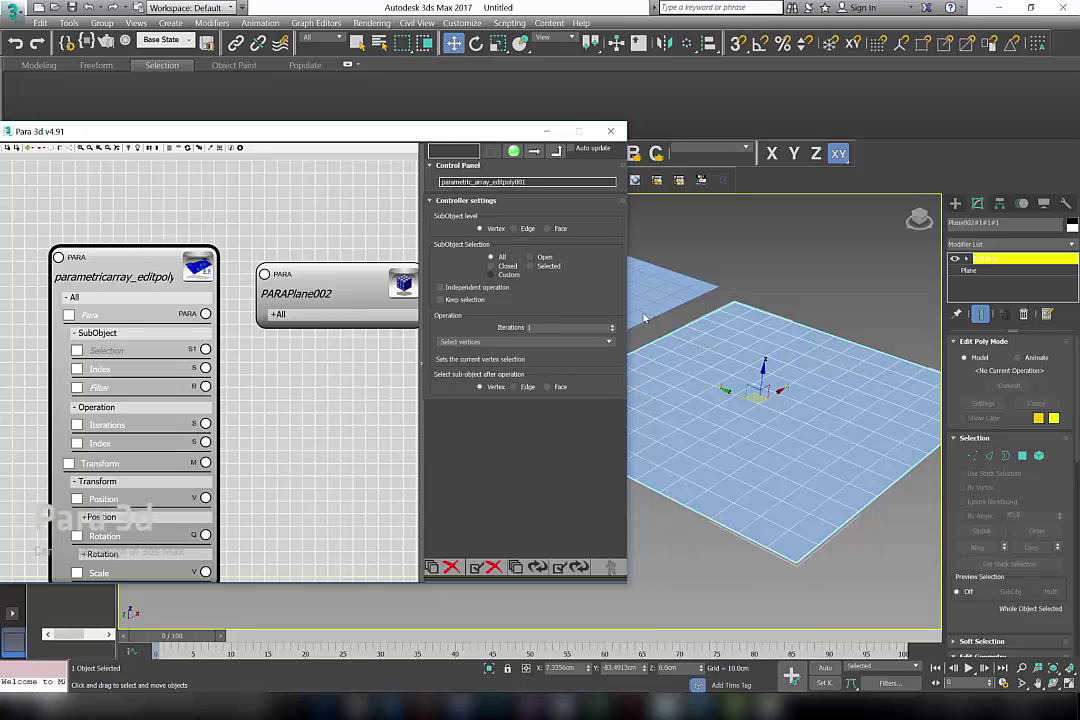
{"action": "left_click", "coordinate": [552, 230]}
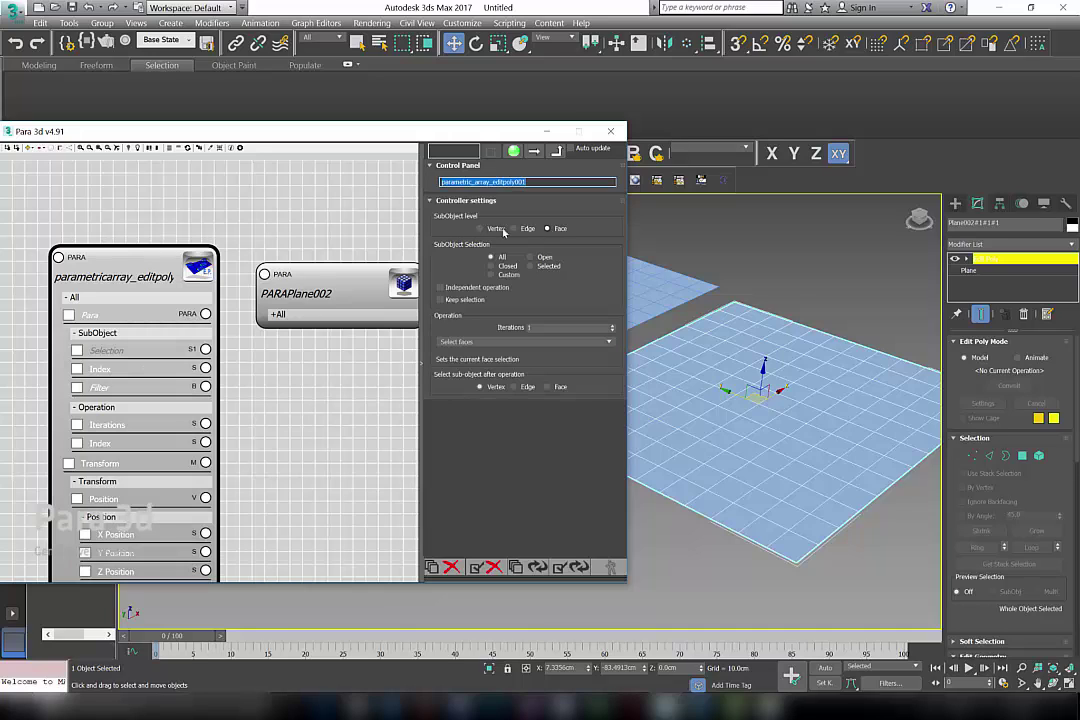
Set the Edit Poly node's operation to Extrude faces by local normal.
{"action": "left_click", "coordinate": [474, 343]}
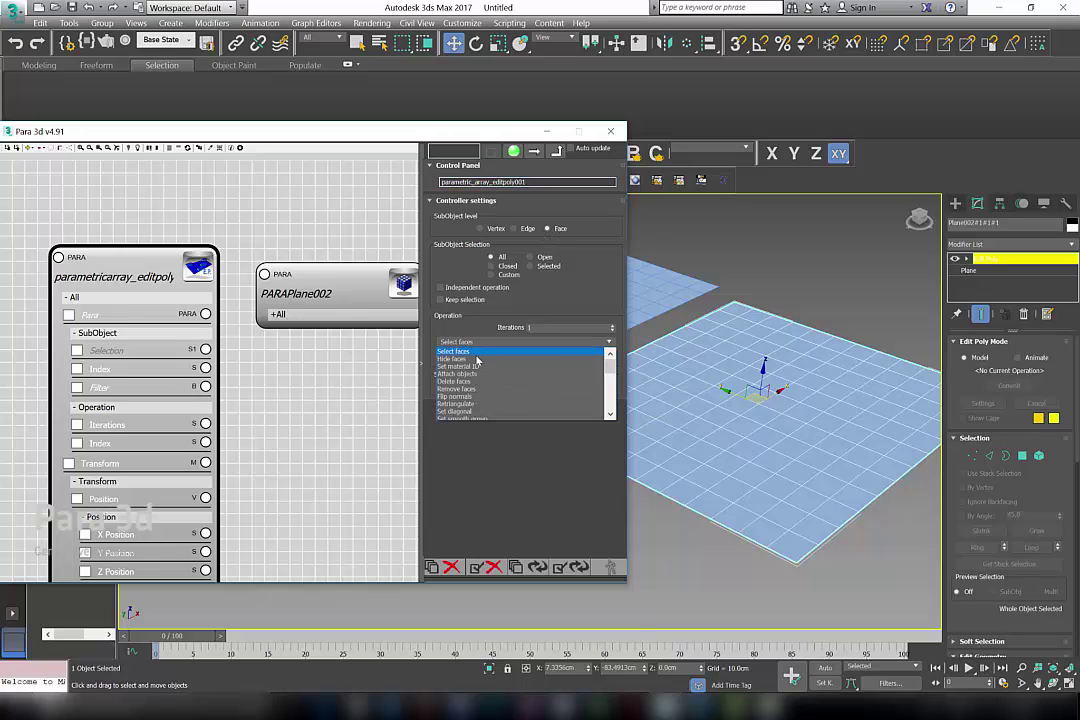
{"action": "scroll", "coordinate": [477, 375], "scroll_direction": "down", "scroll_amount": 2}
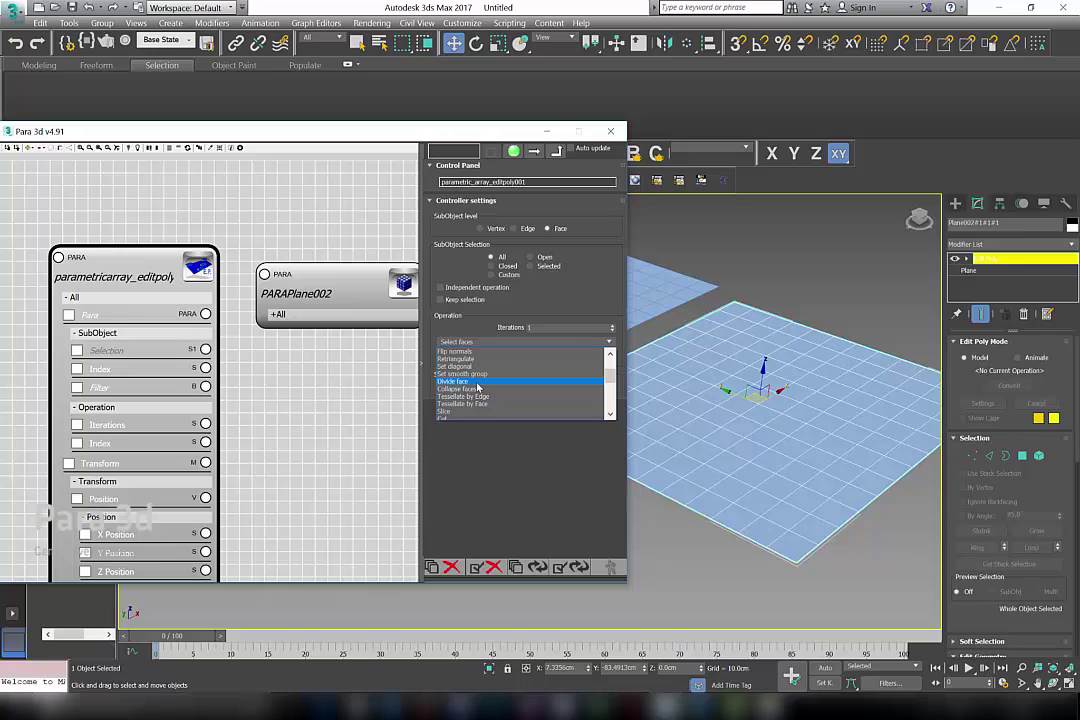
{"action": "scroll", "coordinate": [472, 397], "scroll_direction": "down", "scroll_amount": 3}
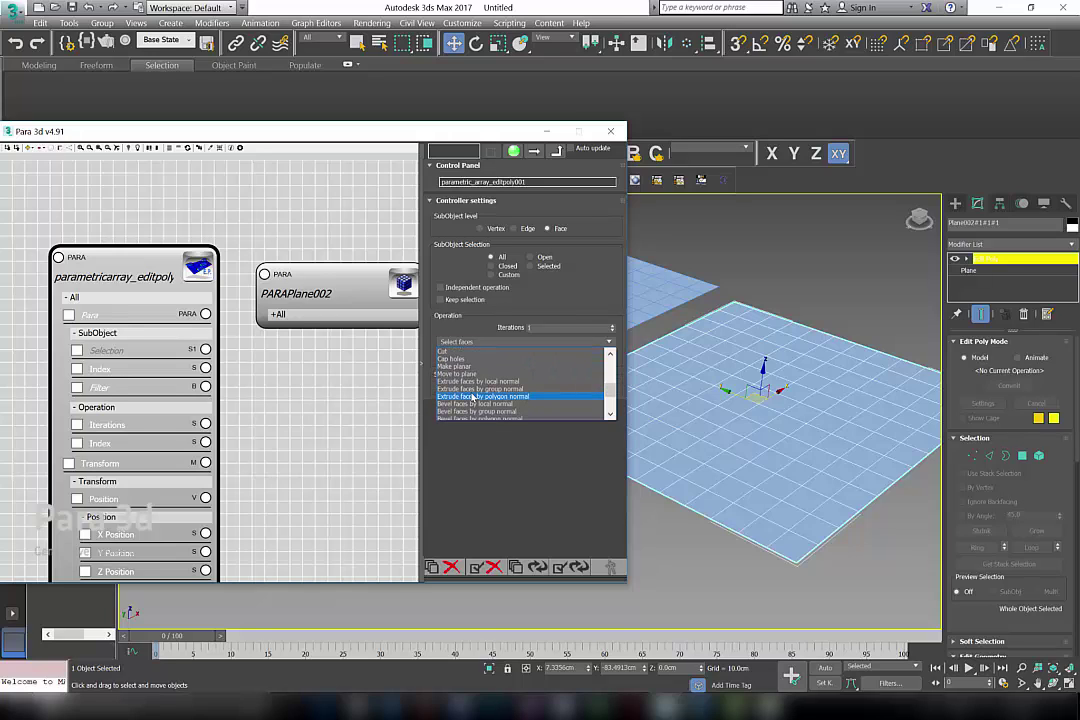
{"action": "scroll", "coordinate": [478, 388], "scroll_direction": "down", "scroll_amount": 2}
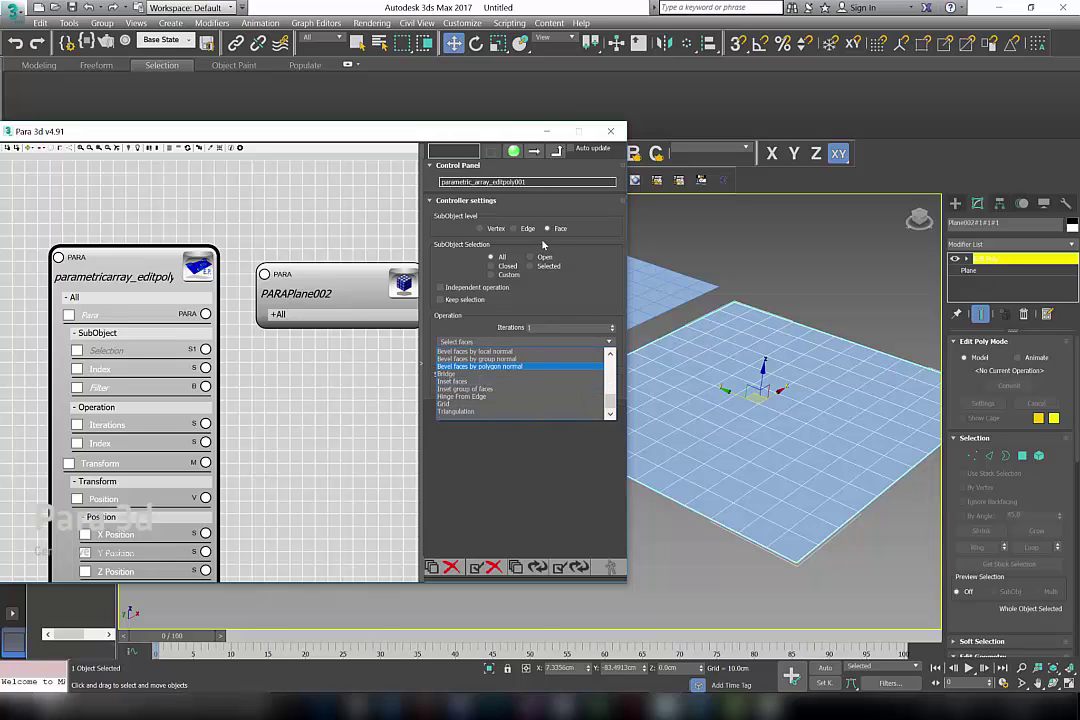
{"action": "scroll", "coordinate": [494, 385], "scroll_direction": "up", "scroll_amount": 2}
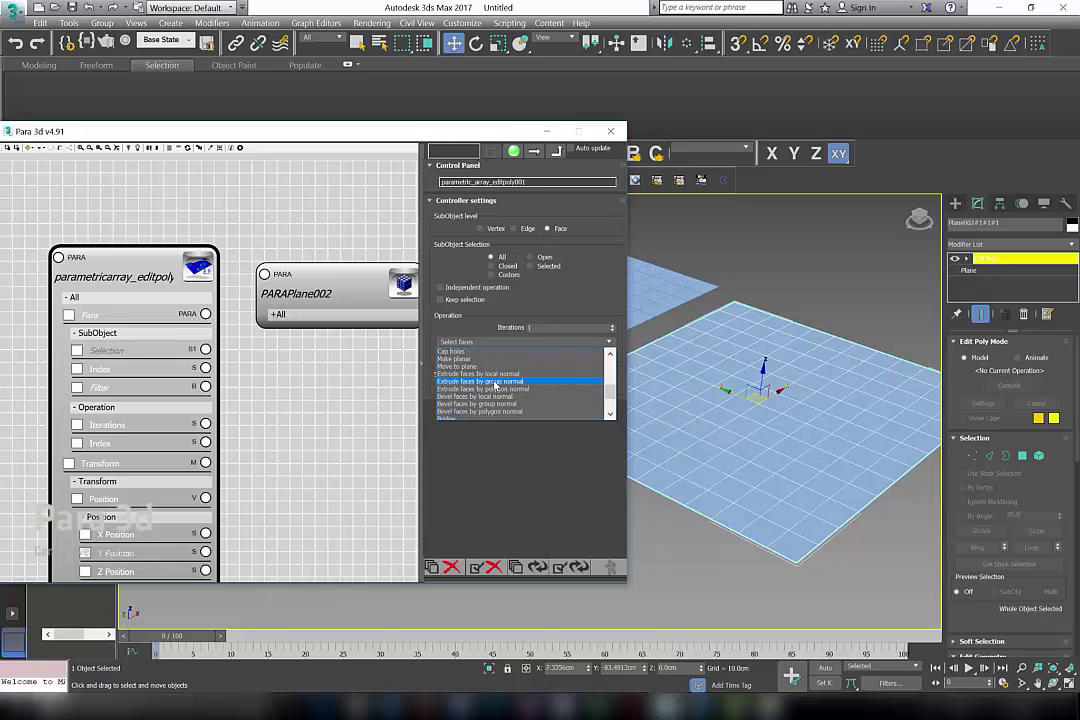
{"action": "scroll", "coordinate": [494, 385], "scroll_direction": "up", "scroll_amount": 3}
{"action": "scroll", "coordinate": [494, 385], "scroll_direction": "down", "scroll_amount": 3}
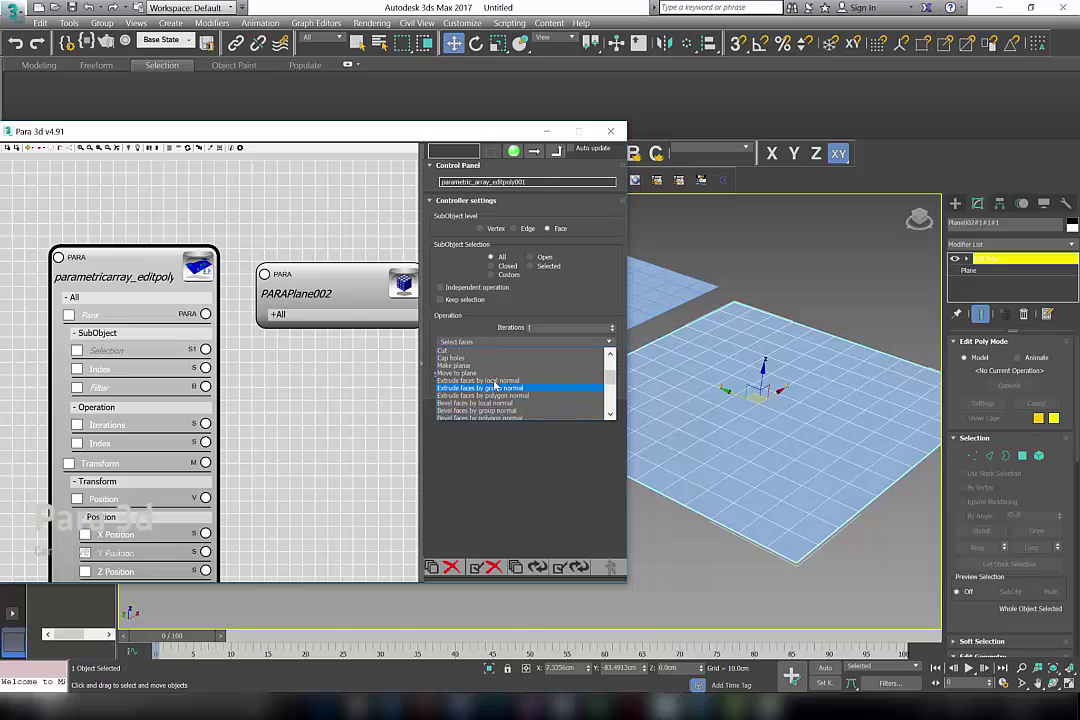
{"action": "scroll", "coordinate": [494, 386], "scroll_direction": "up", "scroll_amount": 4}
{"action": "scroll", "coordinate": [494, 386], "scroll_direction": "down", "scroll_amount": 5}
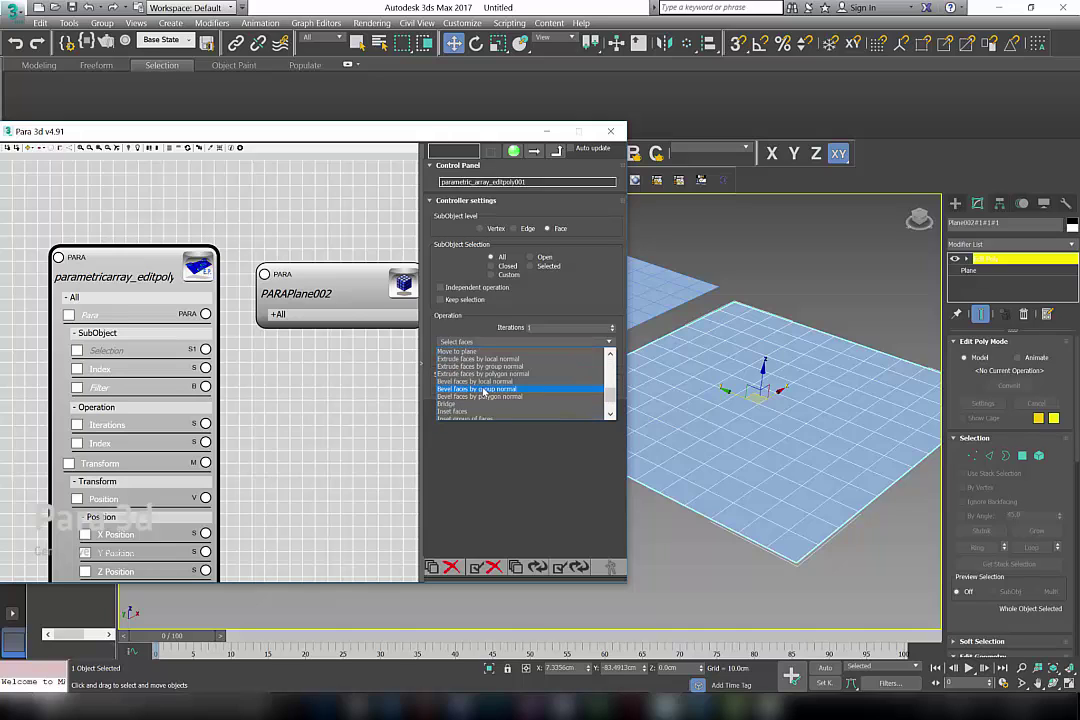
{"action": "scroll", "coordinate": [484, 392], "scroll_direction": "up", "scroll_amount": 1}
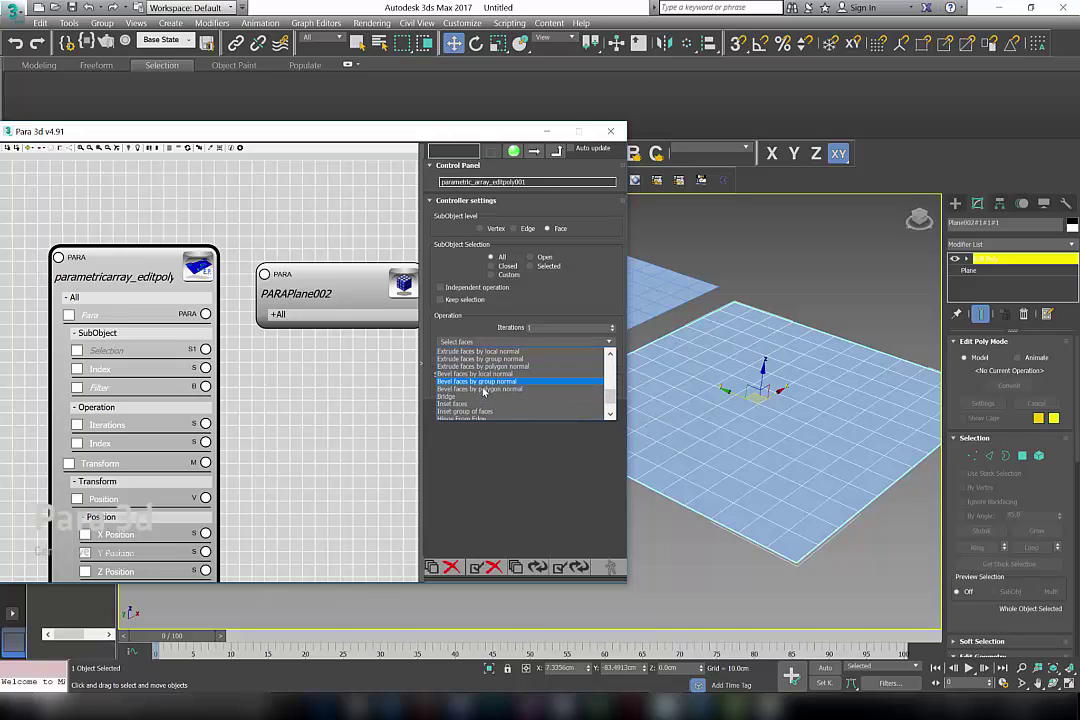
{"action": "scroll", "coordinate": [490, 388], "scroll_direction": "up", "scroll_amount": 1}
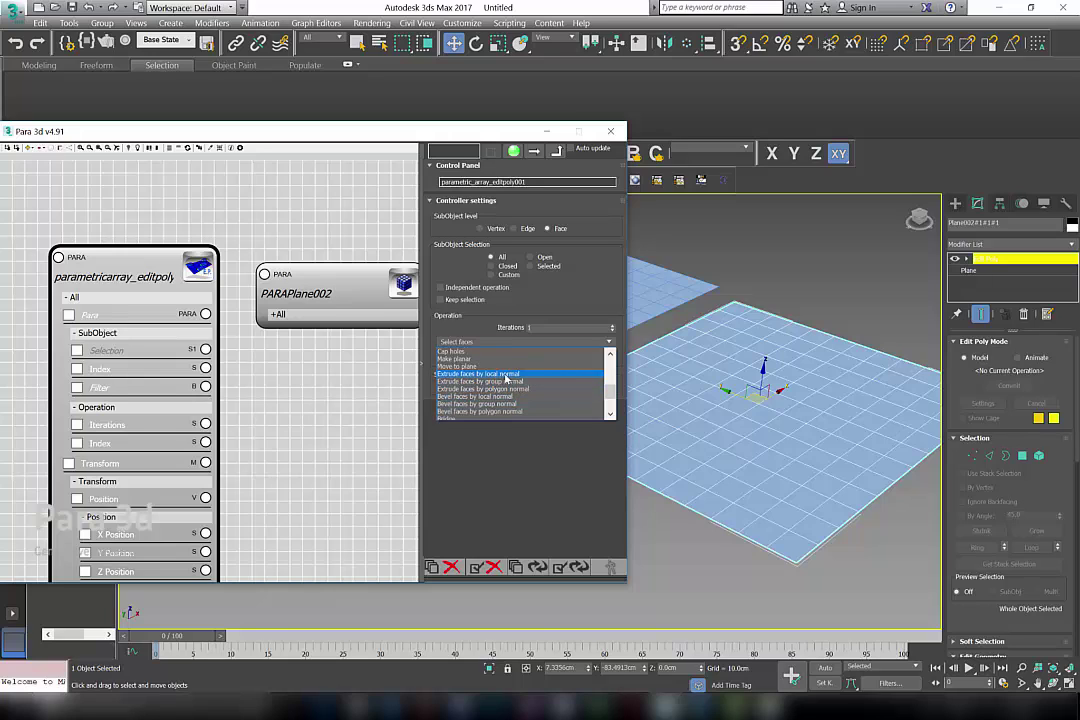
{"action": "left_click", "coordinate": [519, 374]}
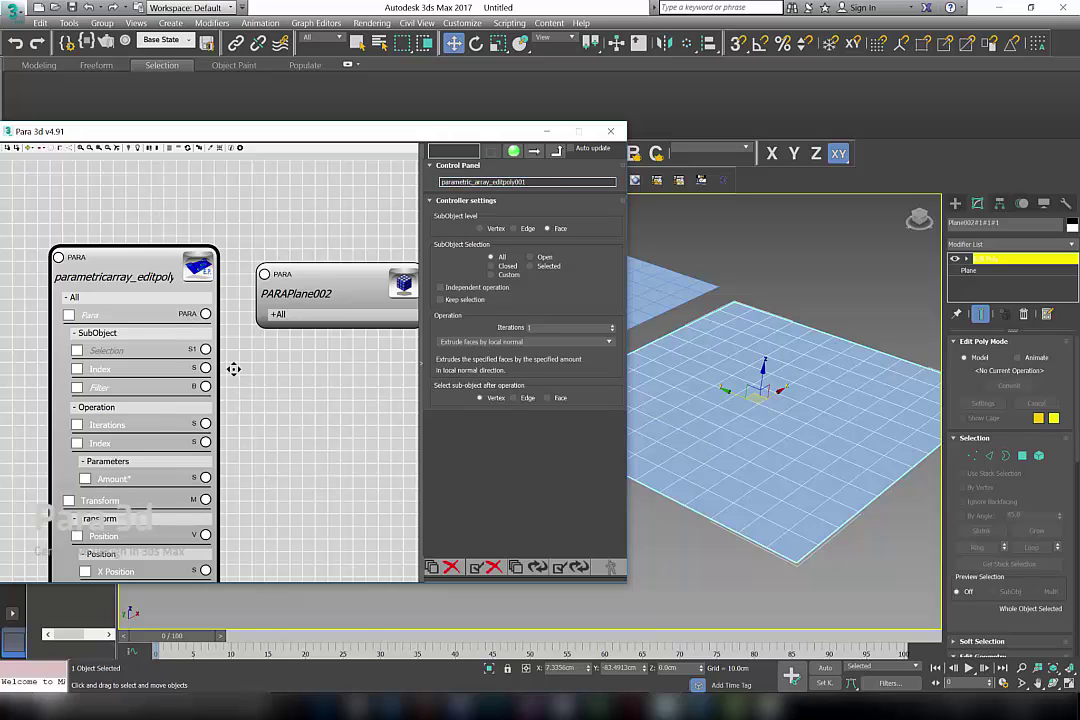
Attach a new Random Controller to the Edit Poly node's Amount parameter.
{"action": "scroll", "coordinate": [232, 360], "scroll_direction": "down", "scroll_amount": 3}
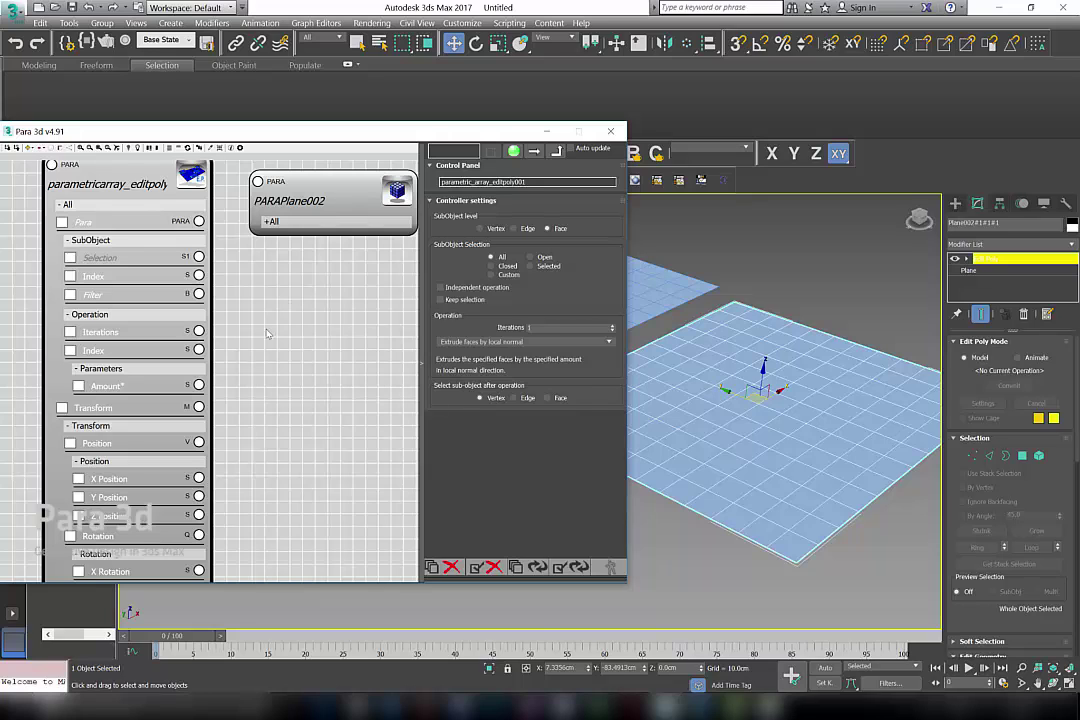
{"action": "middle_click_drag", "start_coordinate": [254, 302], "coordinate": [256, 325]}
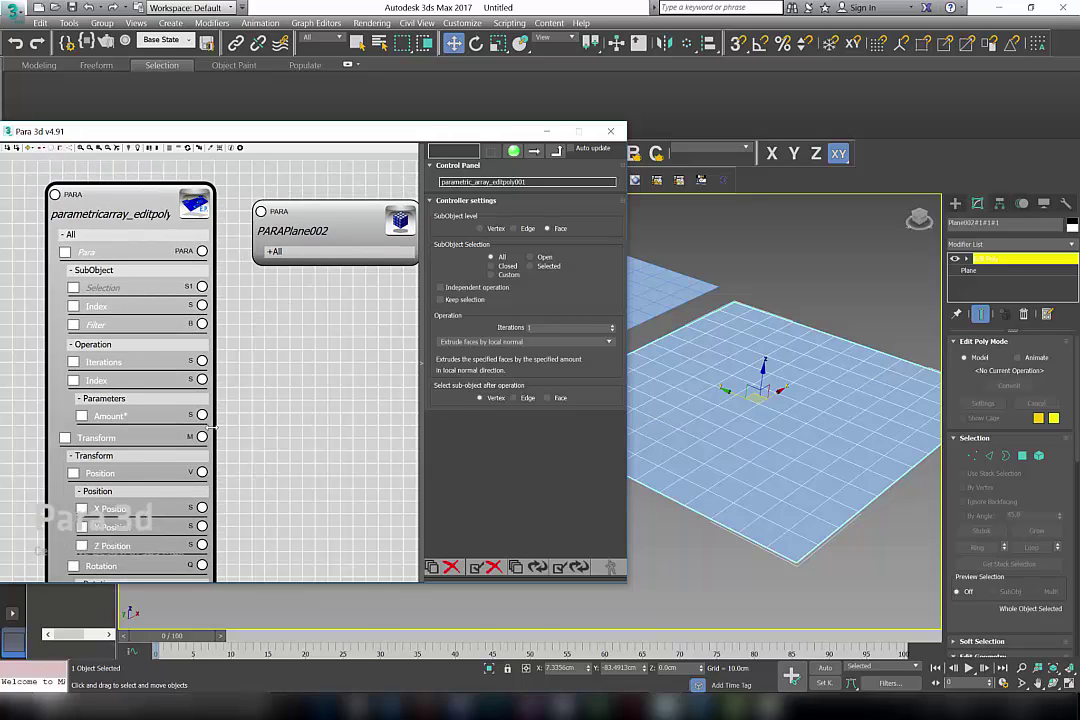
{"action": "middle_click_drag", "start_coordinate": [239, 410], "coordinate": [238, 395]}
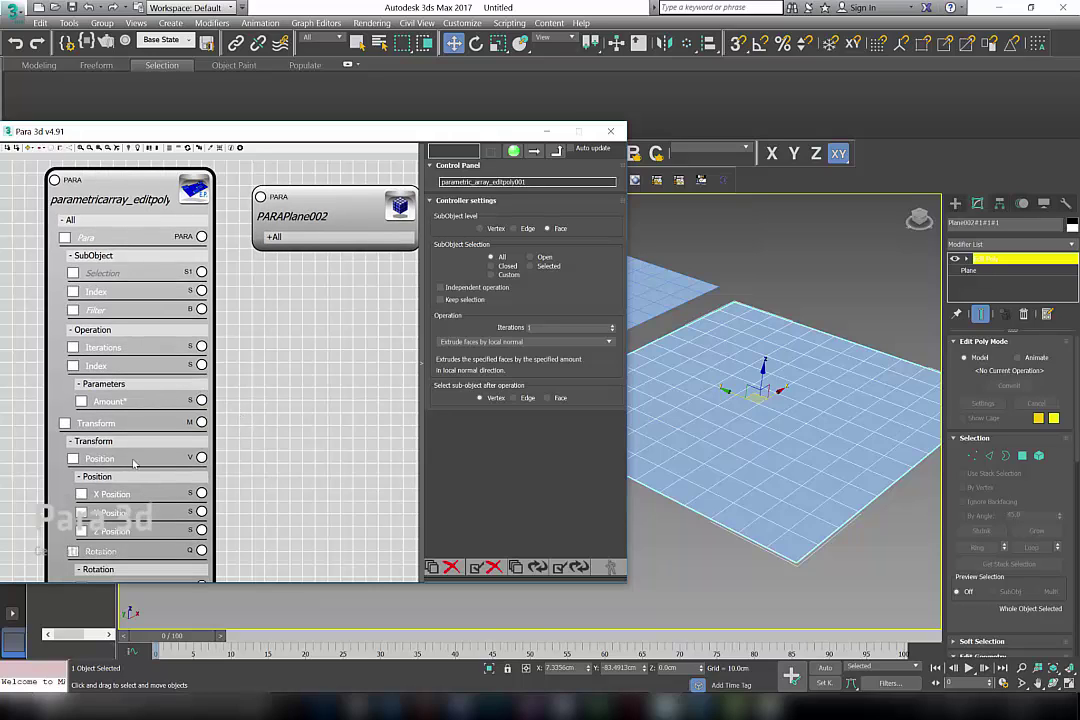
{"action": "left_click_drag", "start_coordinate": [201, 400], "coordinate": [302, 428]}
{"action": "type", "text": "ra"}
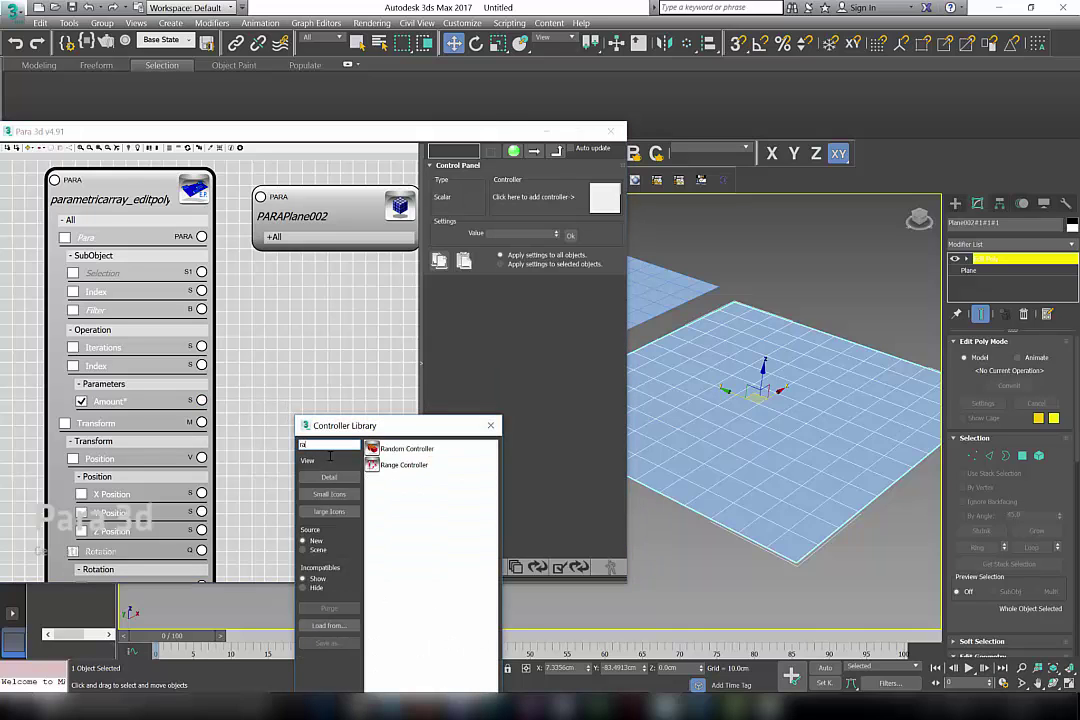
{"action": "type", "text": "nd"}
{"action": "left_click", "coordinate": [400, 448]}
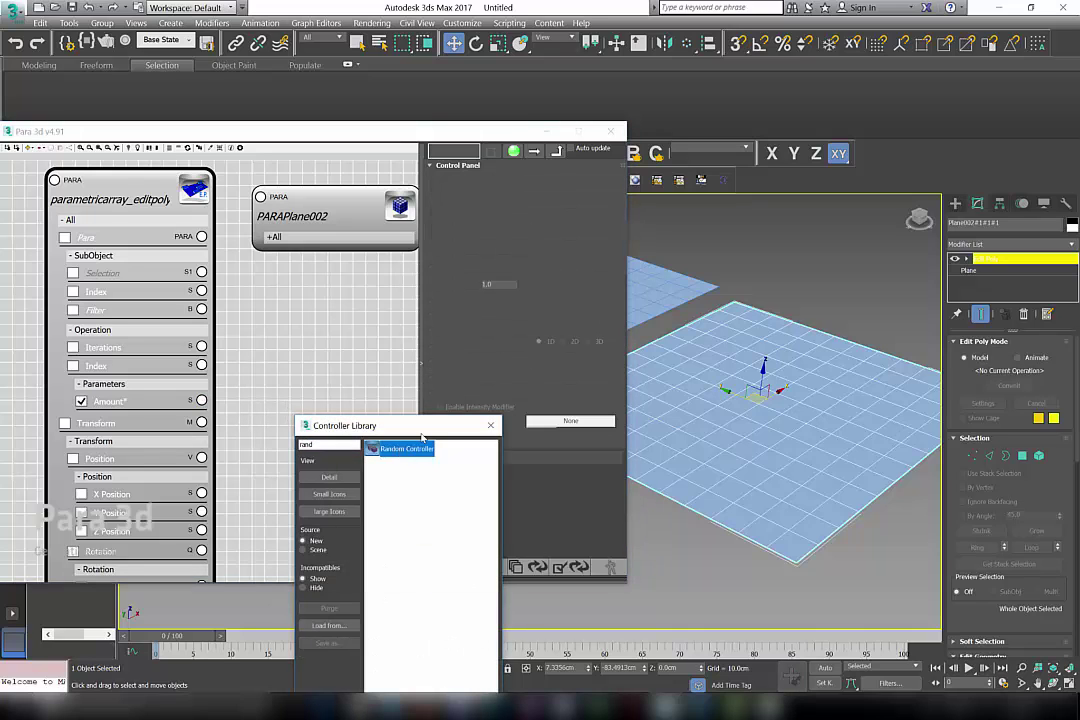
Set the random controller's range to a minimum of 1 and a maximum of 10.
{"action": "left_click_drag", "start_coordinate": [500, 269], "coordinate": [367, 279]}
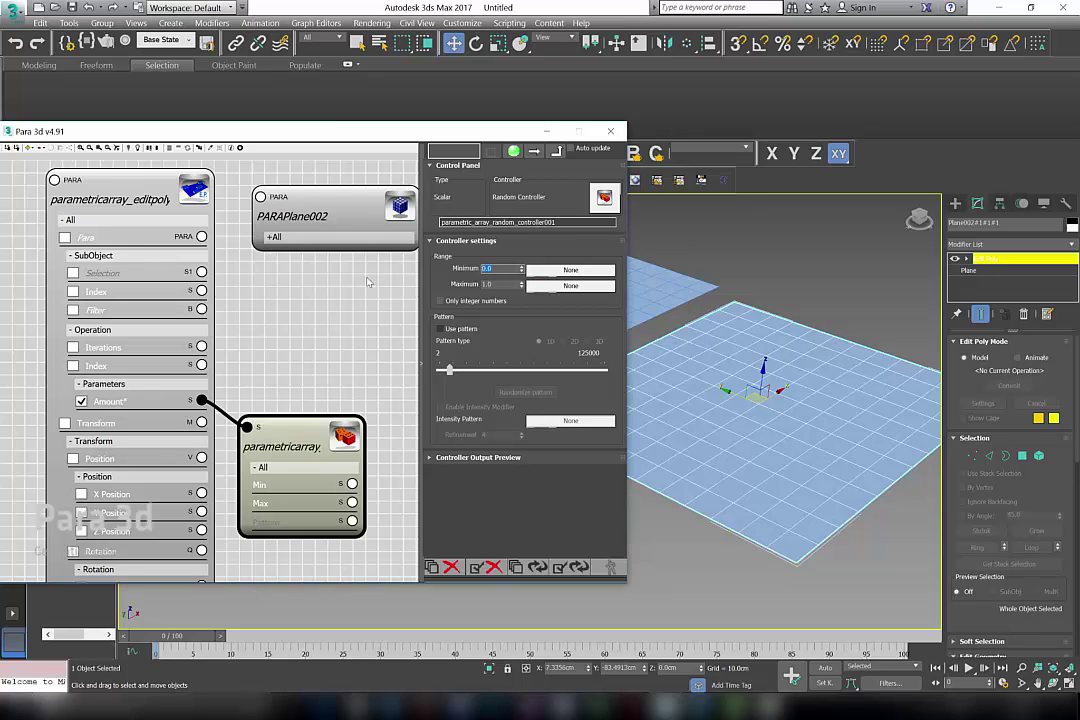
{"action": "type", "text": "1"}
{"action": "key", "text": "Tab"}
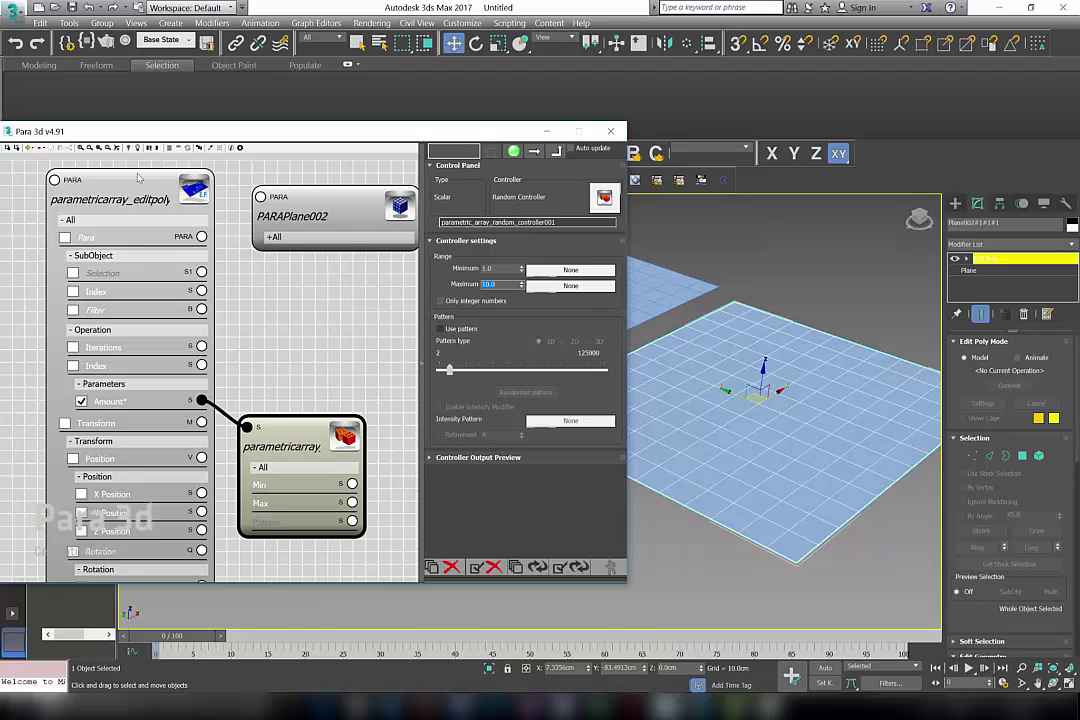
Connect the PARAPlane002 node to the Edit Poly node's Para parameter and update the controllers to extrude the plane.
{"action": "left_click", "coordinate": [121, 163]}
{"action": "left_click", "coordinate": [141, 190]}
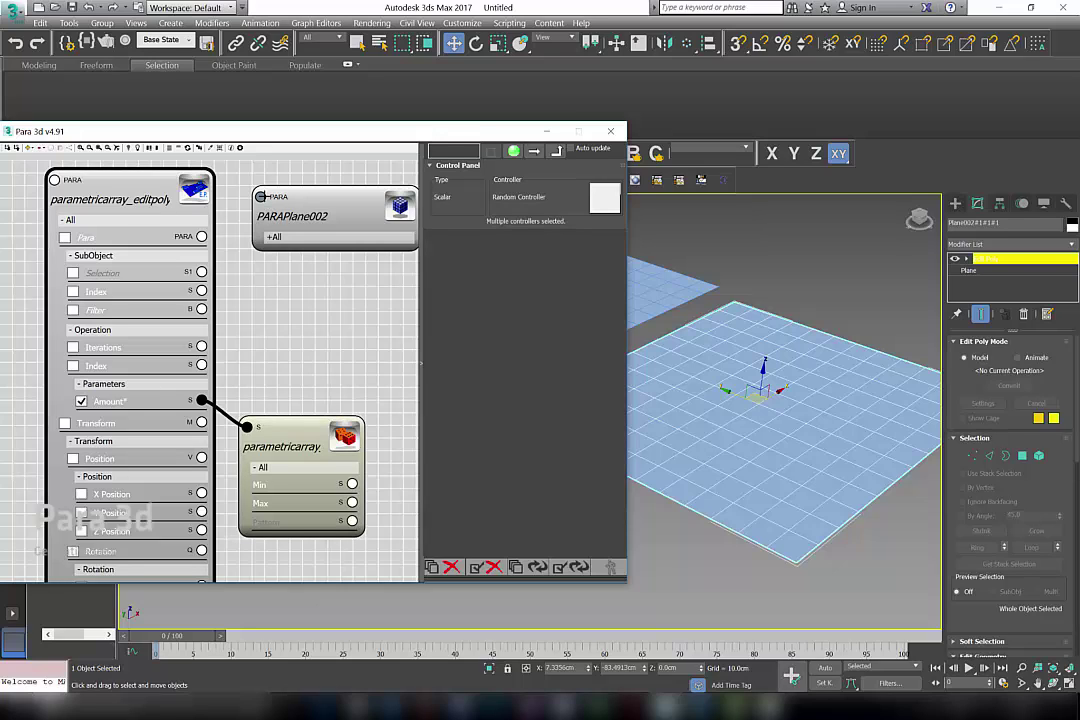
{"action": "left_click_drag", "start_coordinate": [261, 197], "coordinate": [201, 237]}
{"action": "left_click", "coordinate": [536, 567]}
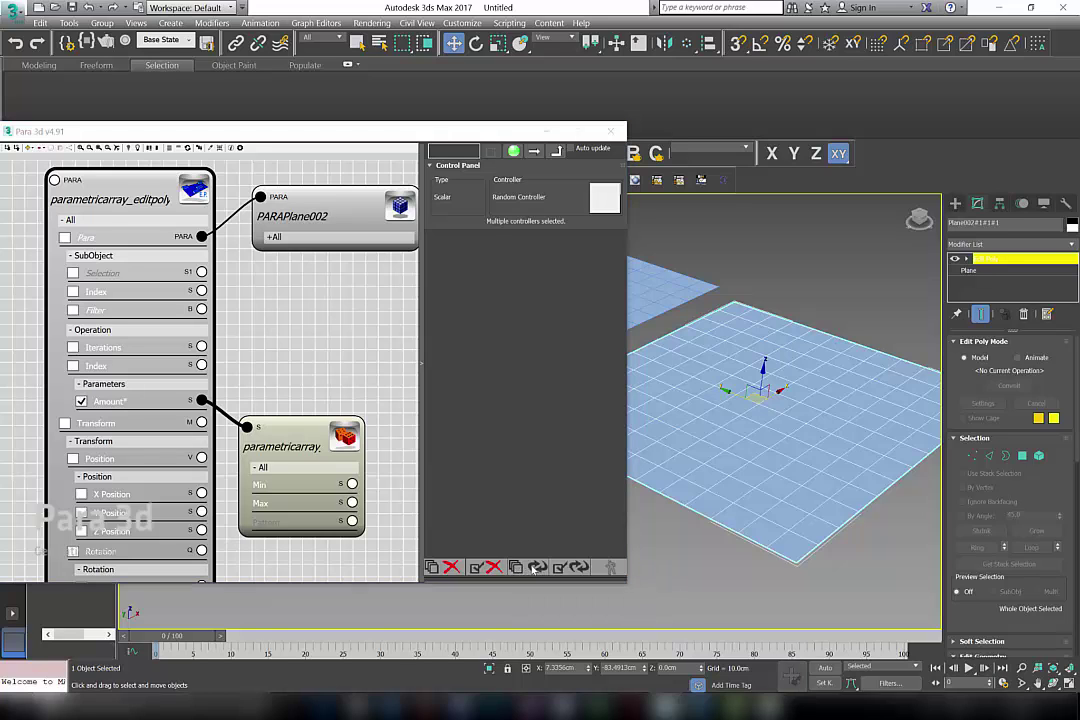
{"action": "middle_click_drag", "start_coordinate": [694, 491], "coordinate": [638, 416]}
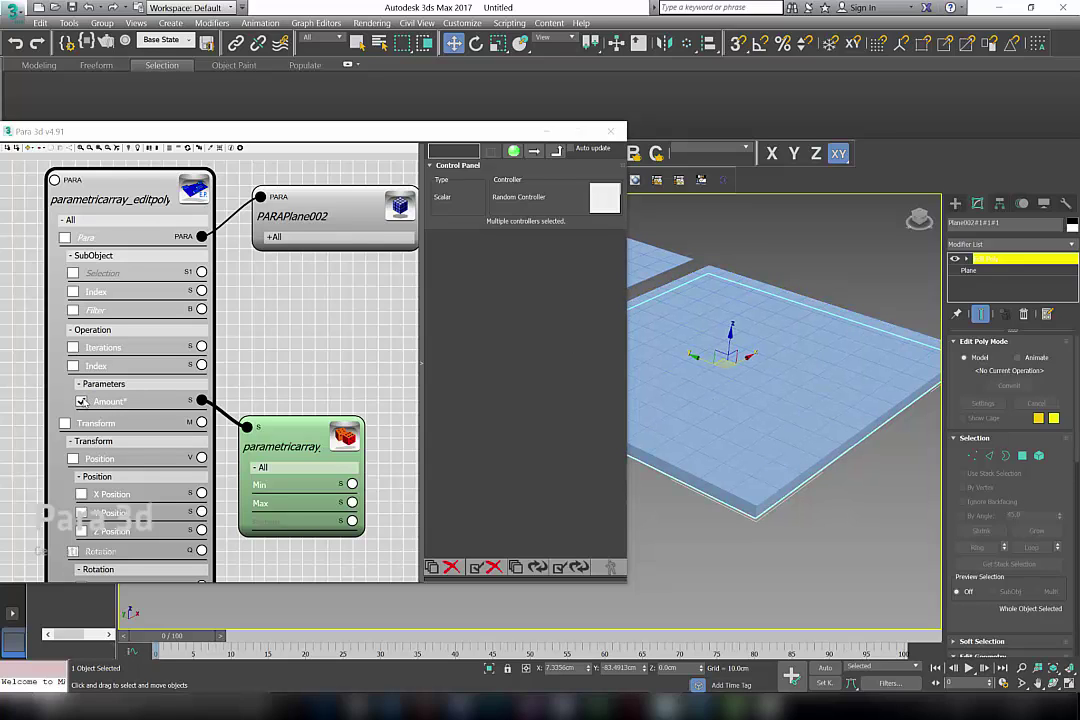
Select the Edit Poly node and regenerate the plane's random extrusion twice.
{"action": "left_click", "coordinate": [92, 214]}
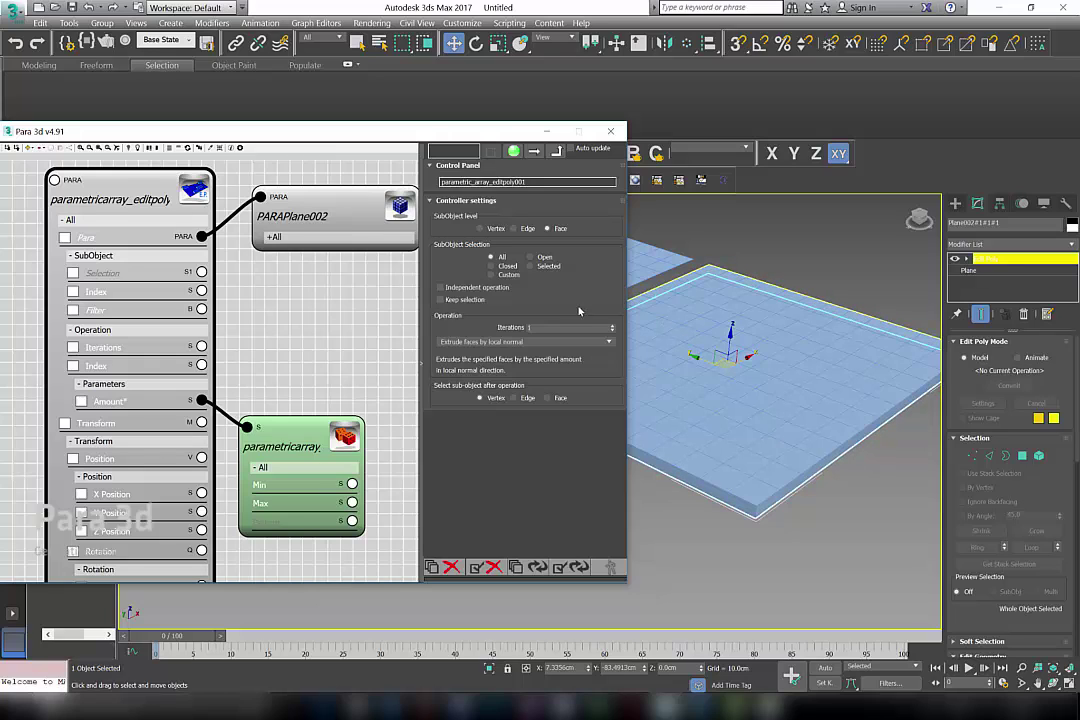
{"action": "middle_click_drag", "start_coordinate": [760, 385], "coordinate": [807, 387], "text": "alt"}
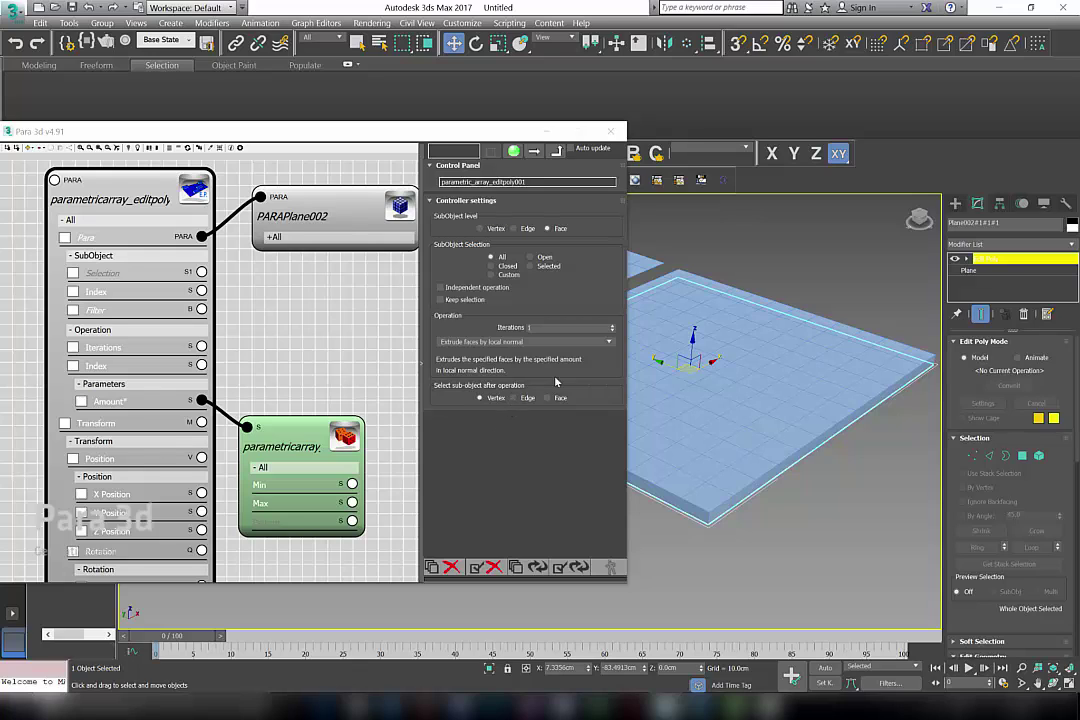
{"action": "left_click", "coordinate": [537, 567]}
{"action": "left_click", "coordinate": [537, 567]}
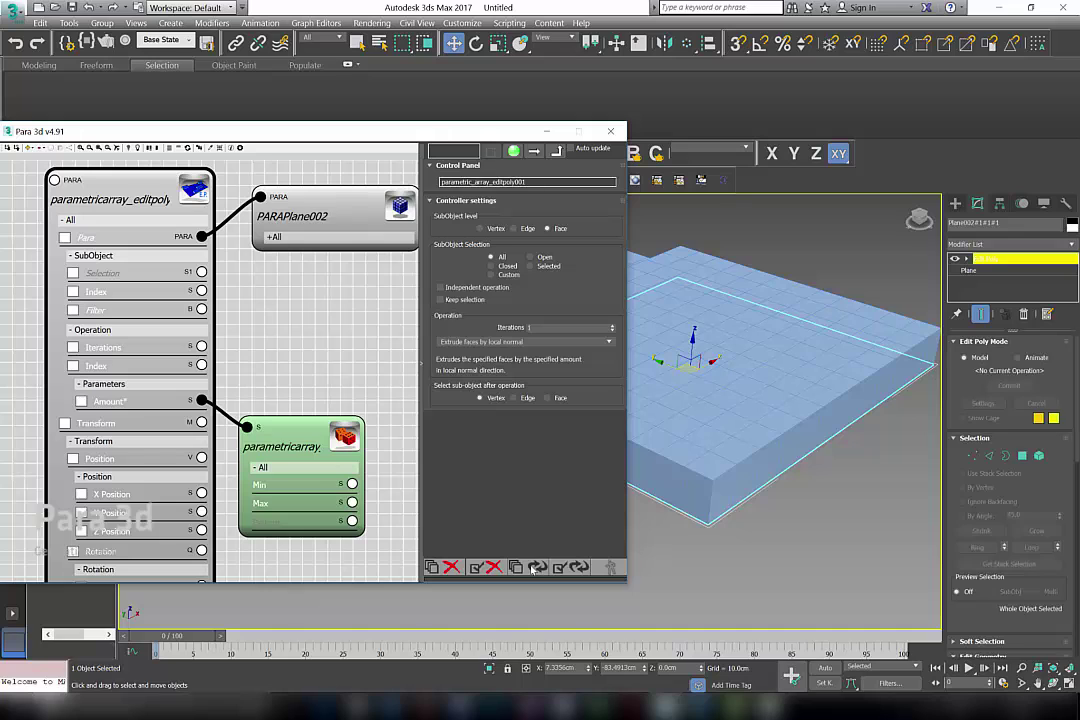
Select all polygons of the original plane, extrude them together by a small height, and undo the extrusion.
{"action": "left_click", "coordinate": [757, 560]}
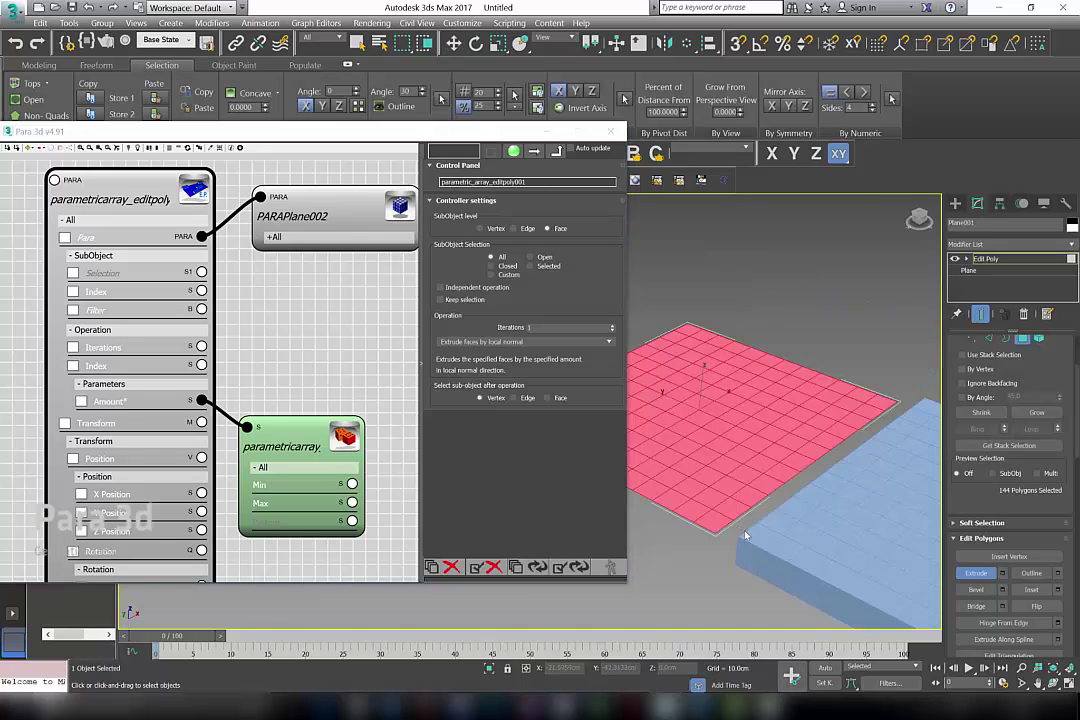
{"action": "key", "text": "ctrl+z"}
{"action": "left_click", "coordinate": [742, 610]}
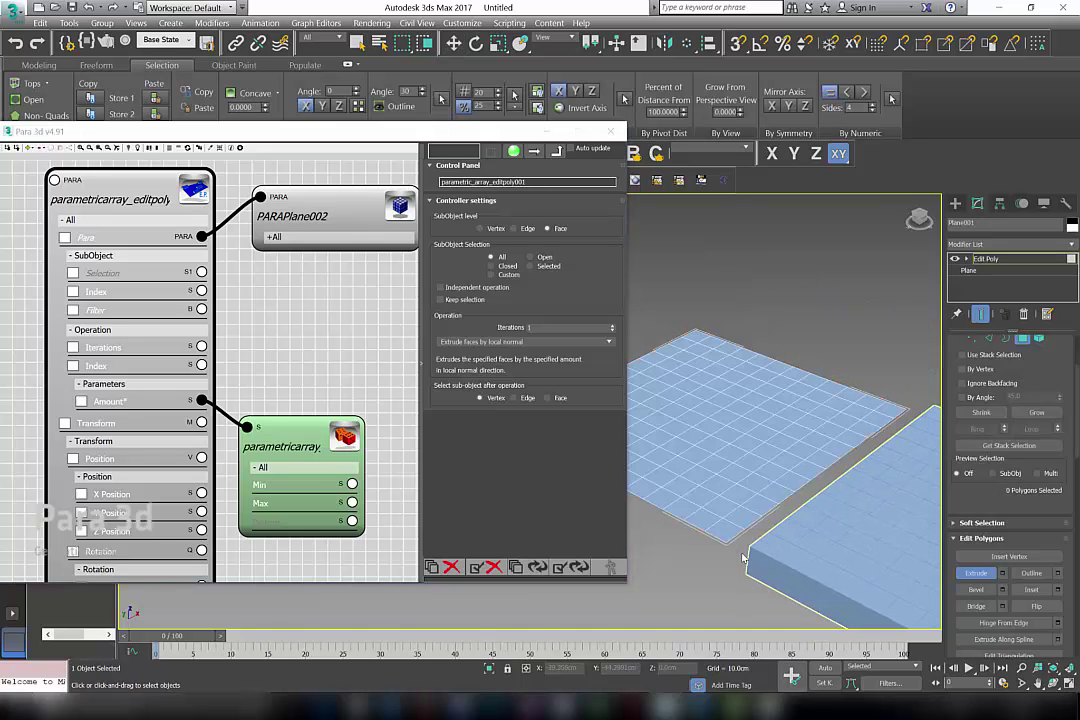
{"action": "scroll", "coordinate": [748, 542], "scroll_direction": "down", "scroll_amount": 5}
{"action": "scroll", "coordinate": [748, 542], "scroll_direction": "up", "scroll_amount": 3}
{"action": "key", "text": "ctrl+a"}
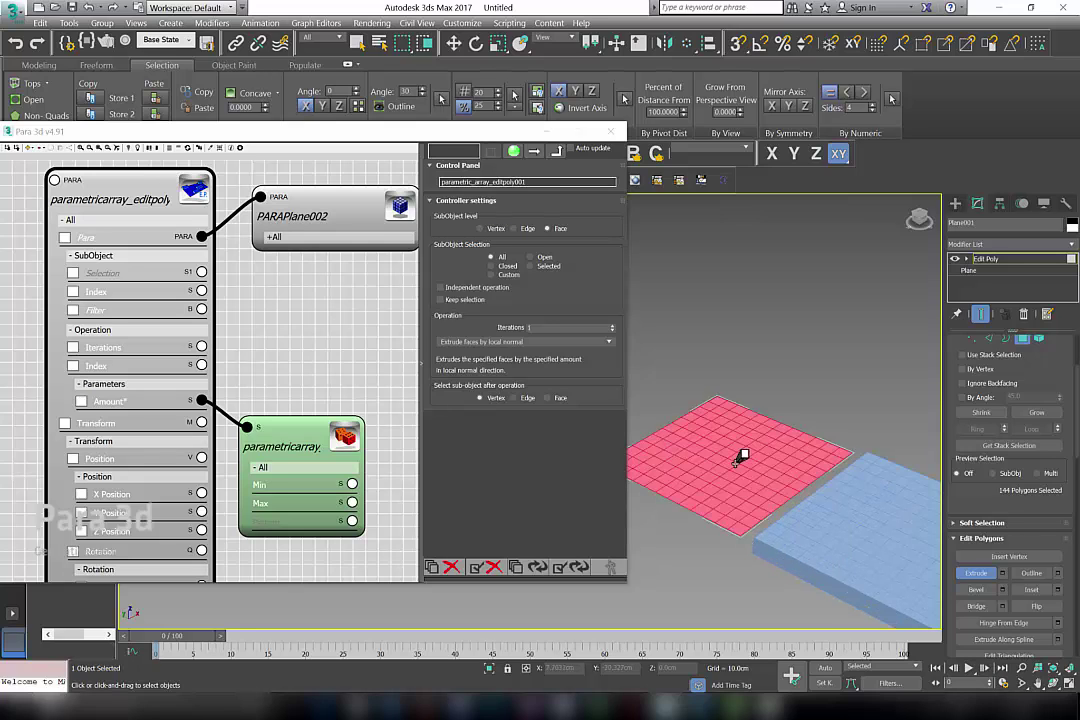
{"action": "left_click_drag", "start_coordinate": [757, 485], "coordinate": [745, 519]}
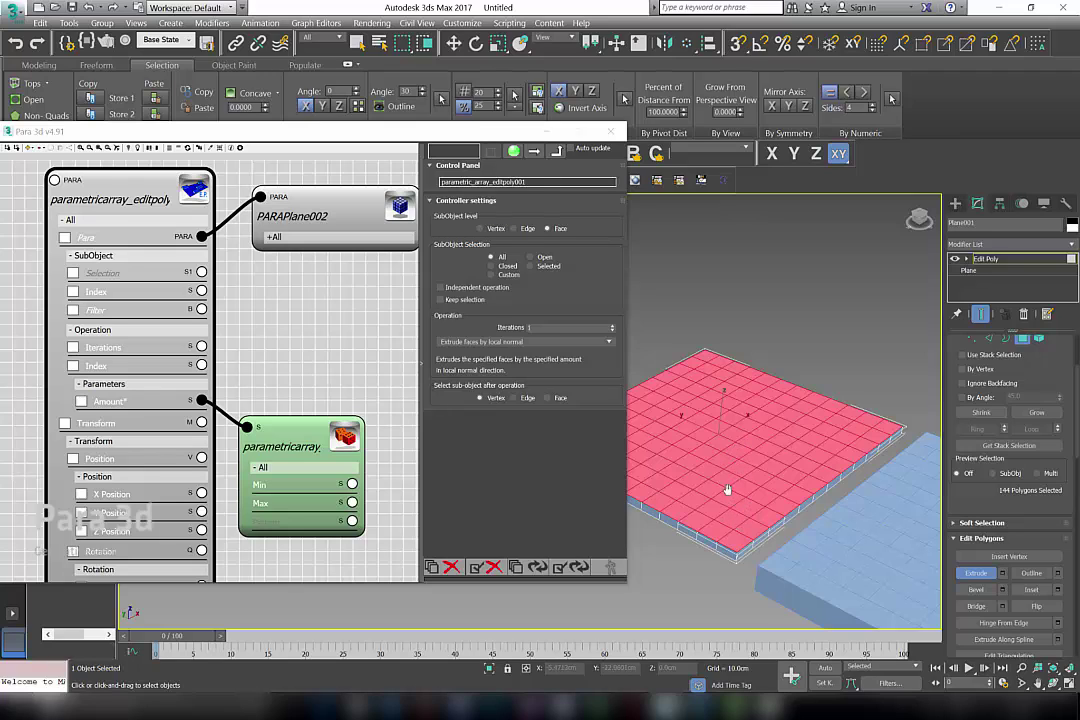
{"action": "middle_click_drag", "start_coordinate": [727, 489], "coordinate": [725, 486]}
{"action": "key", "text": "ctrl+z"}
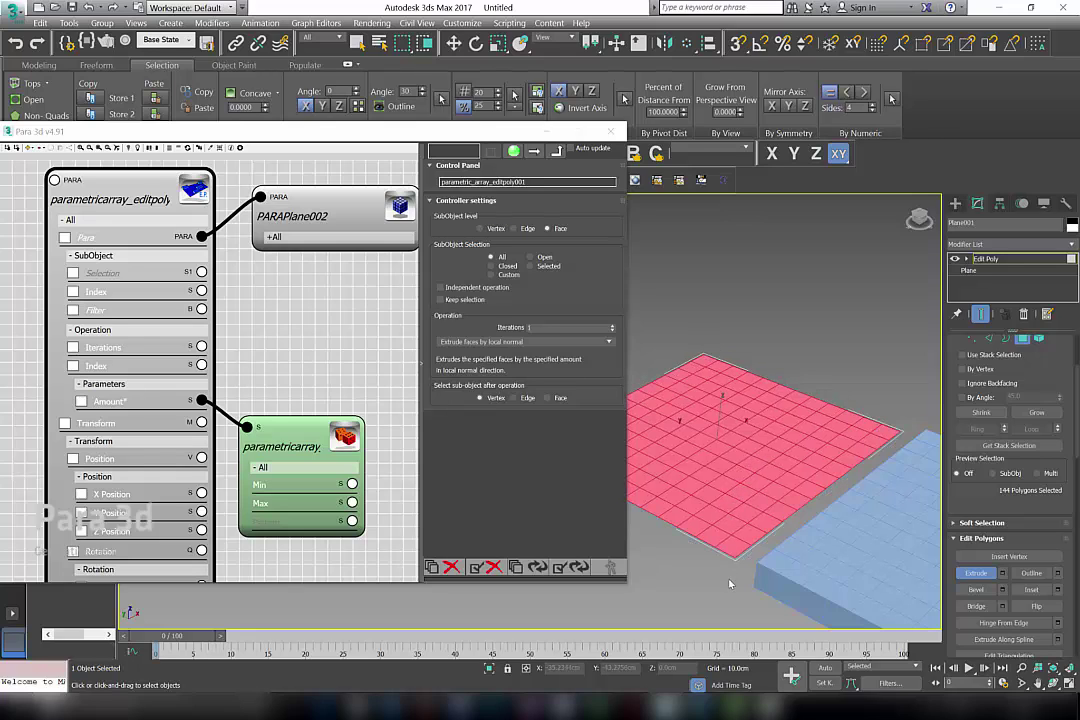
Extrude a few neighbouring polygons at the original plane's near corner one by one to different heights.
{"action": "left_click", "coordinate": [728, 564]}
{"action": "left_click", "coordinate": [738, 536]}
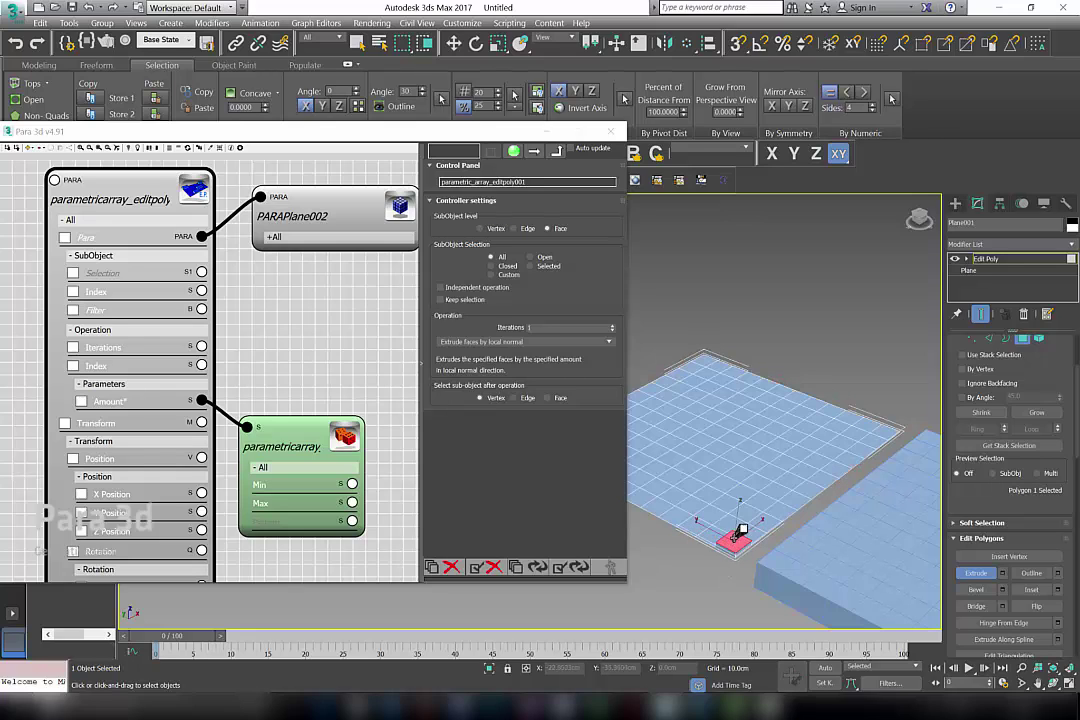
{"action": "left_click_drag", "start_coordinate": [741, 531], "coordinate": [796, 504]}
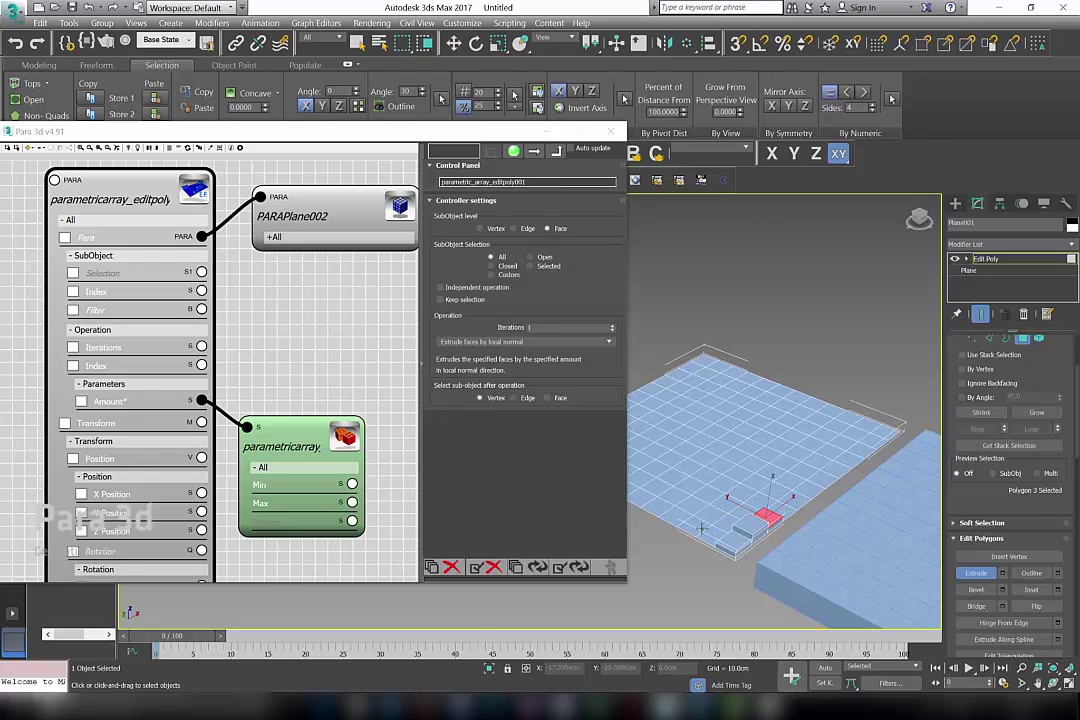
{"action": "left_click_drag", "start_coordinate": [715, 534], "coordinate": [715, 518]}
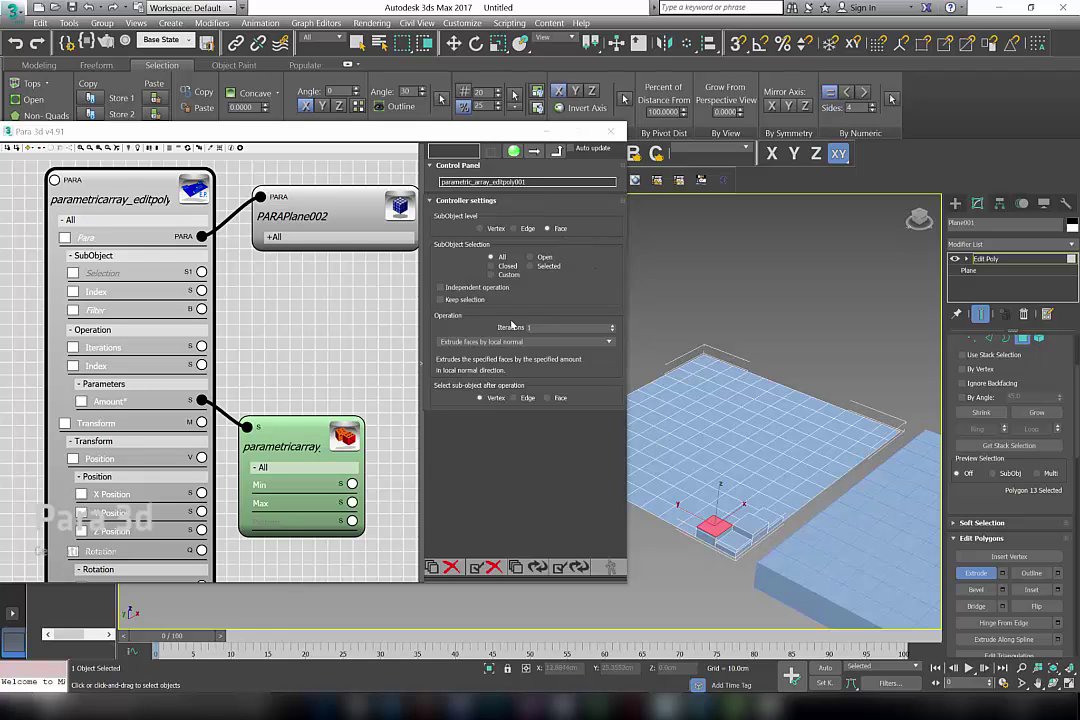
Enable Independent operation for the Edit Poly node and update all controllers to extrude each face of the cloned plane separately.
{"action": "left_click", "coordinate": [460, 289]}
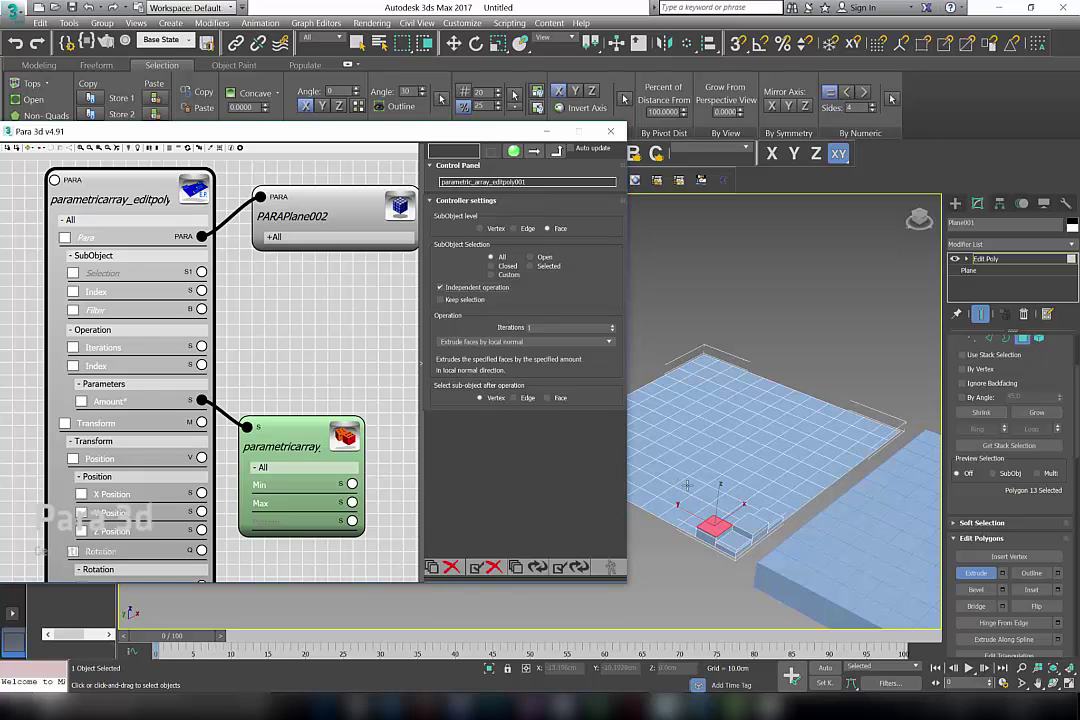
{"action": "middle_click_drag", "start_coordinate": [678, 468], "coordinate": [628, 403]}
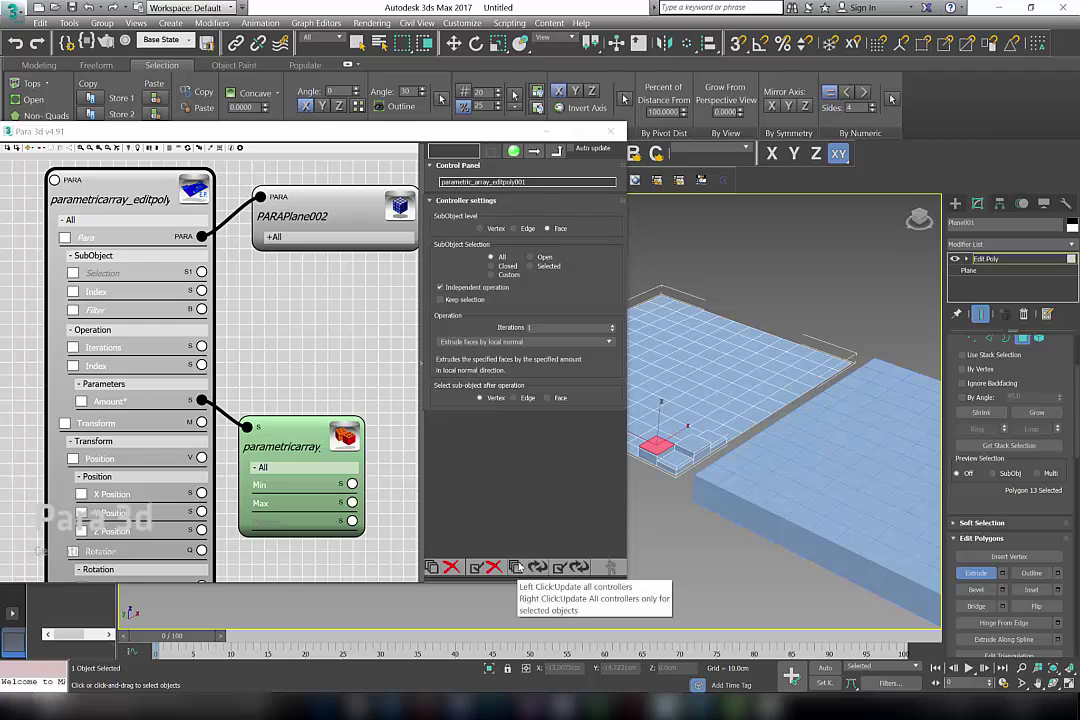
{"action": "left_click", "coordinate": [517, 567]}
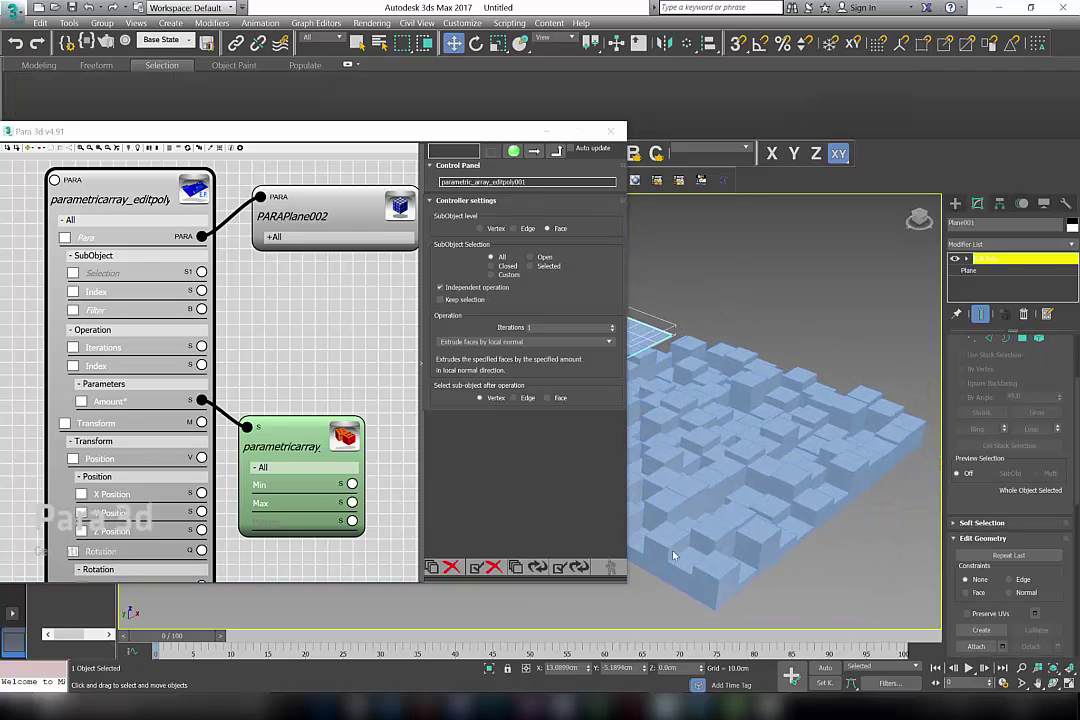
{"action": "middle_click_drag", "start_coordinate": [753, 539], "coordinate": [773, 532]}
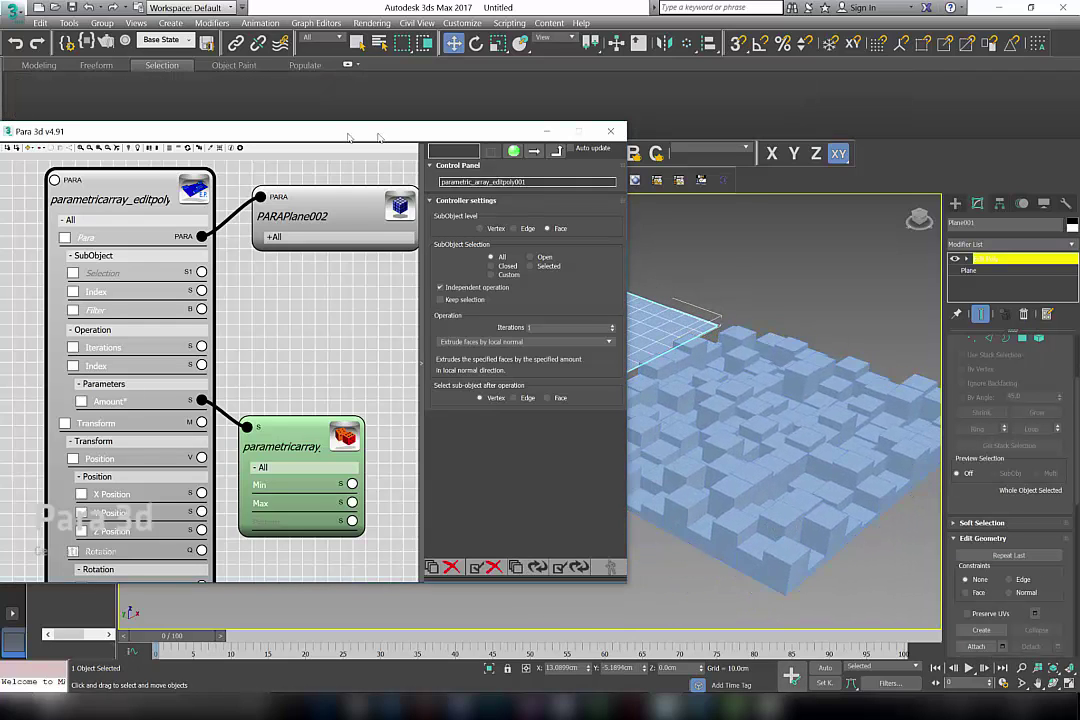
{"action": "left_click_drag", "start_coordinate": [385, 137], "coordinate": [288, 131]}
{"action": "middle_click_drag", "start_coordinate": [771, 535], "coordinate": [751, 515]}
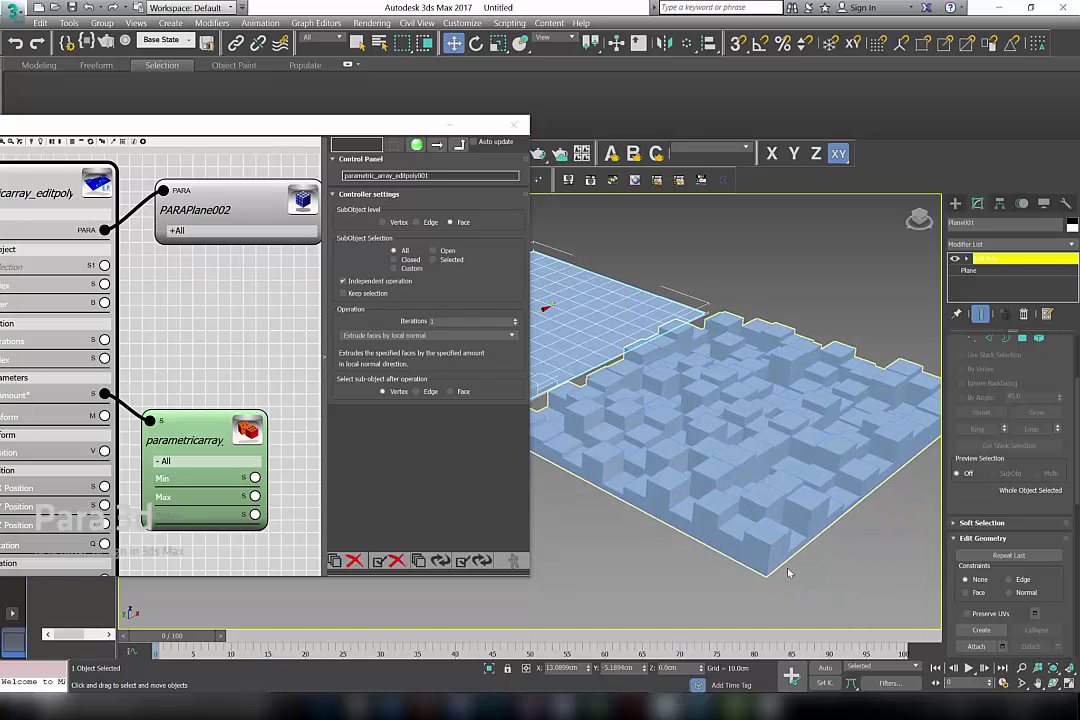
{"action": "middle_click_drag", "start_coordinate": [788, 573], "coordinate": [779, 569], "text": "alt"}
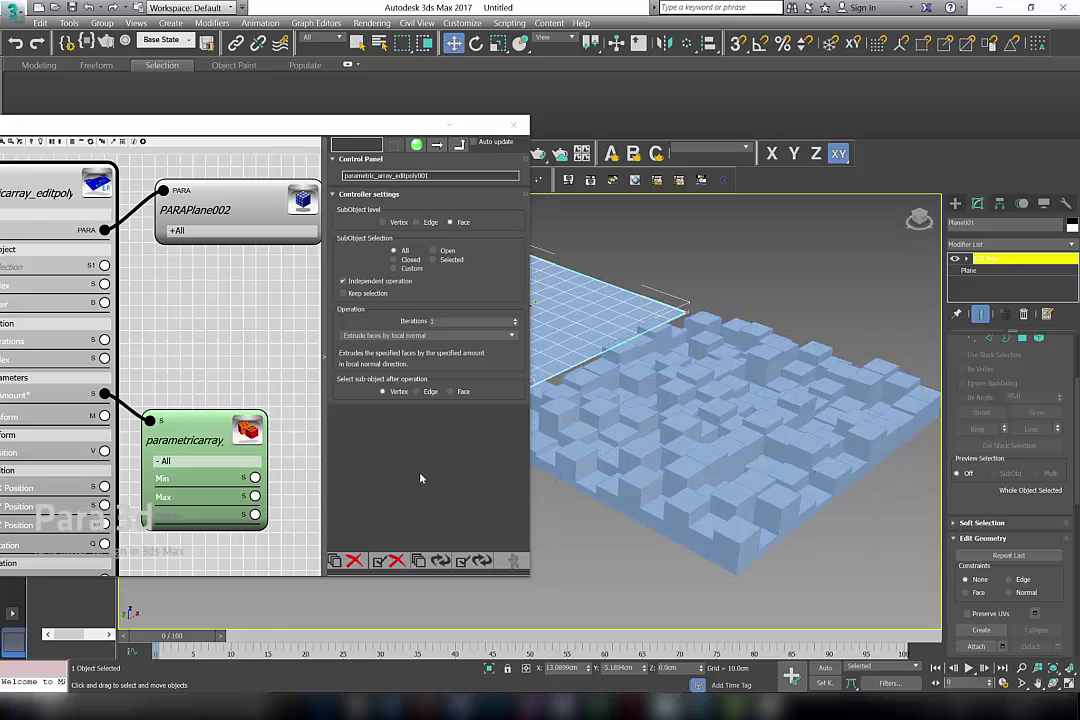
{"action": "middle_click_drag", "start_coordinate": [790, 500], "coordinate": [710, 479], "text": "alt"}
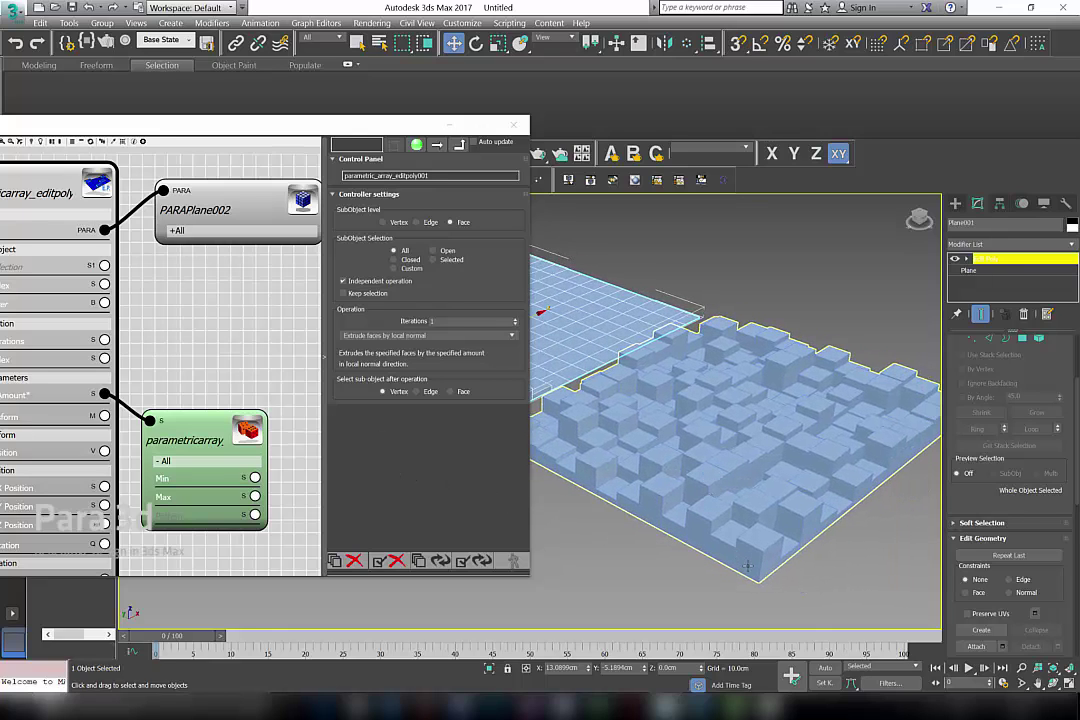